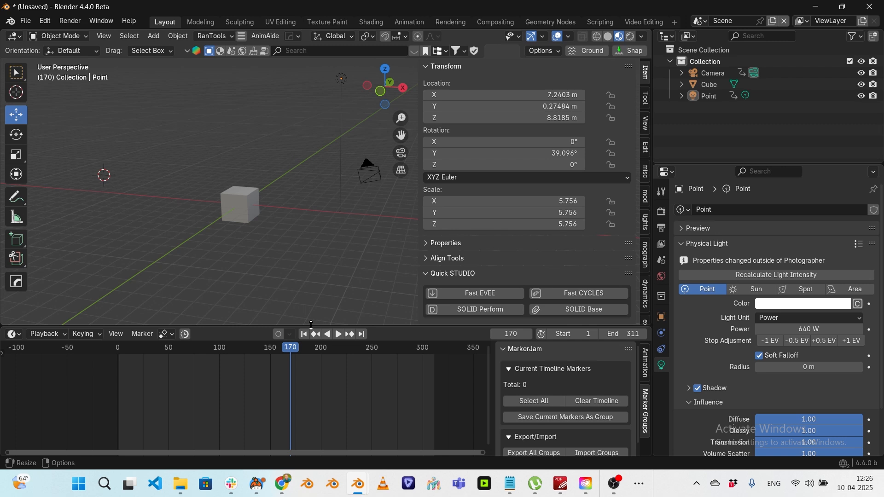
- Enlarge the timeline area and add markers at frames 0, 52, 104 and 167
drag(304, 325, 288, 298)
click(122, 319)
middle_drag(251, 193, 281, 214)
click(118, 321)
key(m)
drag(125, 320, 171, 321)
key(m)
click(225, 320)
key(m)
drag(224, 320, 288, 320)
key(m)
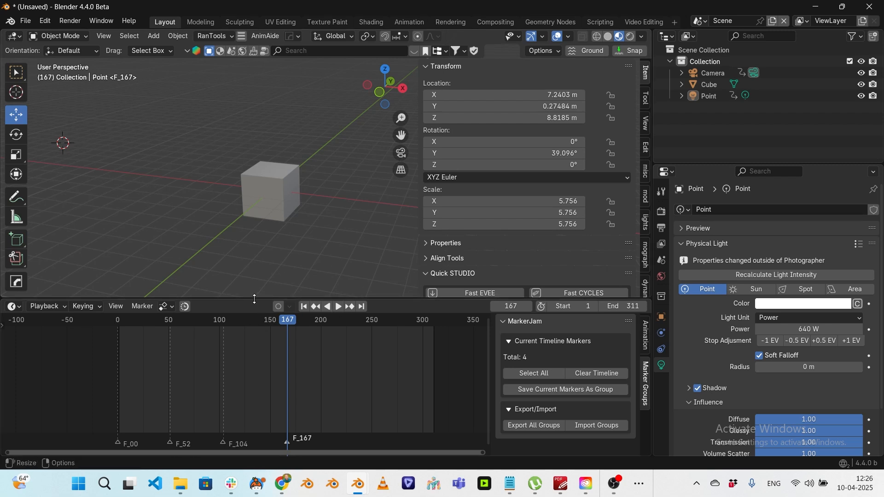
- Make the timeline a little taller and add a marker at frame 30
drag(255, 299, 255, 285)
click(134, 310)
scroll(148, 336, up, 6)
click(195, 306)
key(m)
- Add six more markers at irregular intervals between frames 33 and 57
click(206, 305)
key(m)
click(222, 305)
key(m)
click(245, 305)
key(m)
click(258, 305)
key(m)
click(270, 306)
key(m)
click(308, 306)
key(m)
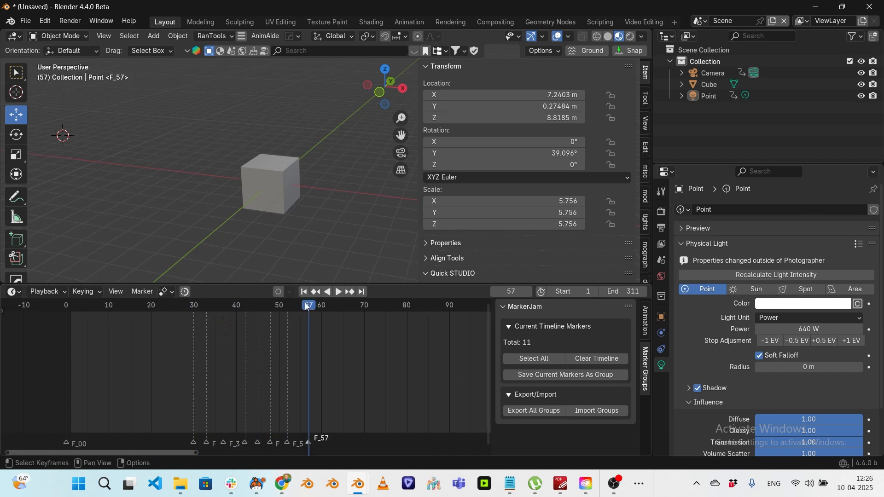
- Undo the six markers added after frame 30, keeping the frame 30 marker
middle_drag(354, 374, 306, 363)
key(ctrl+z)
key(ctrl+z)
key(ctrl+z)
key(ctrl+z)
key(ctrl+z)
key(ctrl+z)
key(ctrl+z)
key(ctrl+z)
key(ctrl+z)
key(ctrl+z)
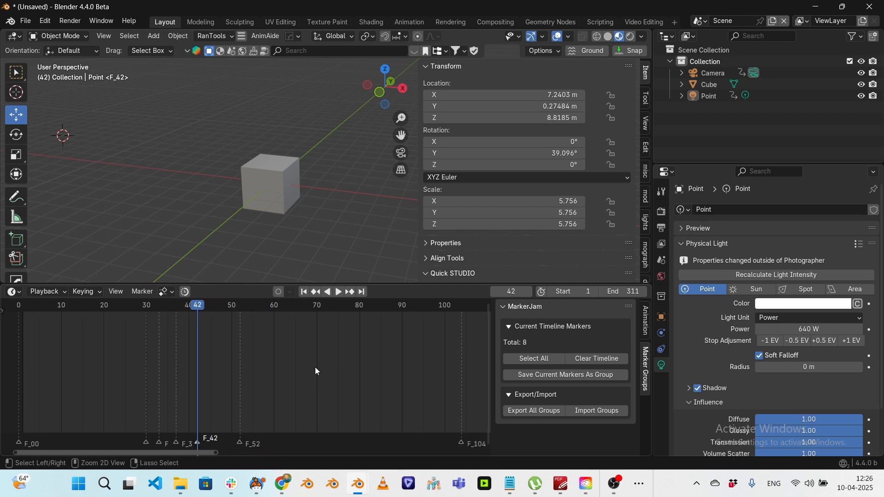
scroll(355, 366, down, 6)
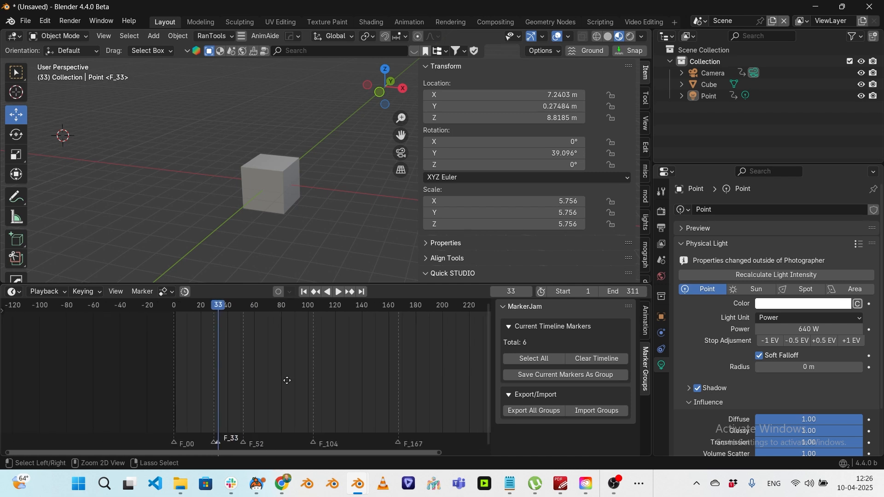
key(ctrl+z)
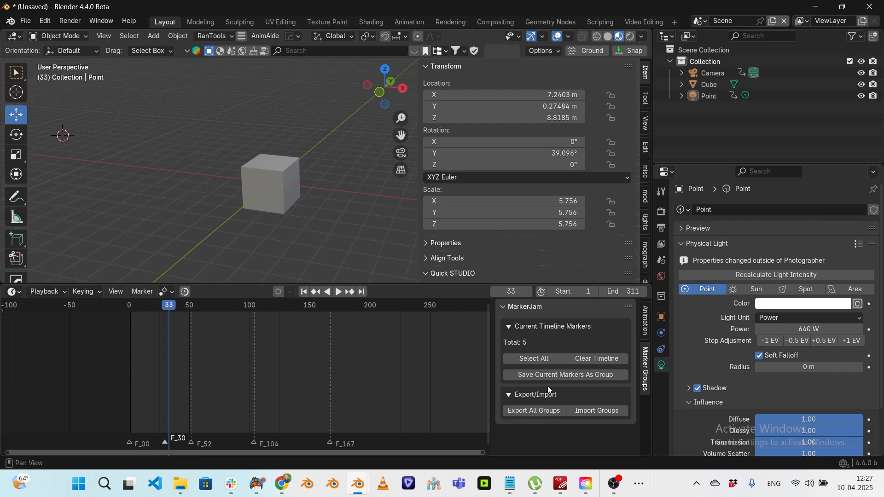
- Save the current timeline markers as a group named 1
click(568, 376)
click(594, 381)
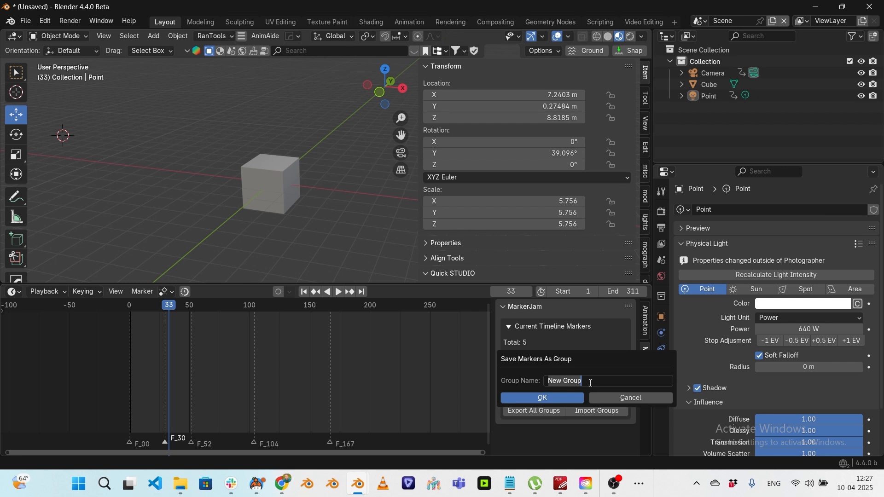
text(1)
click(554, 400)
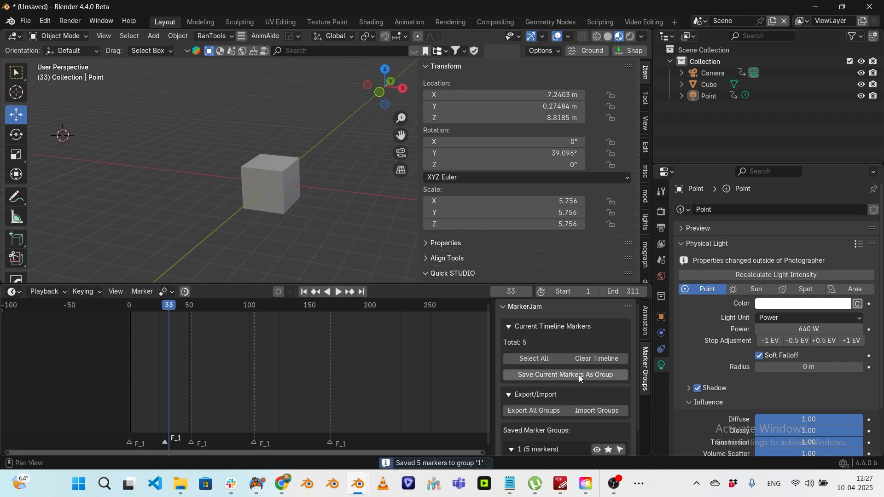
- Toggle the visibility of marker group 1 on the timeline several times, leaving it hidden
scroll(554, 412, down, 2)
click(598, 424)
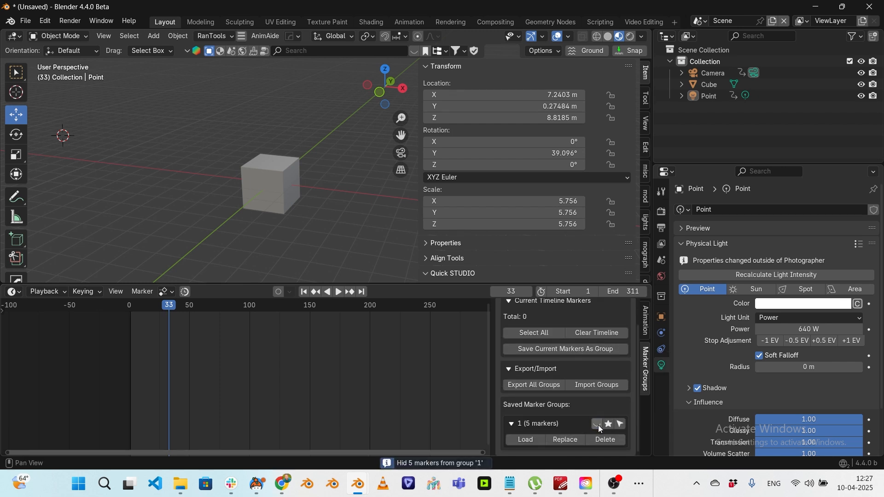
click(598, 425)
click(598, 426)
click(598, 426)
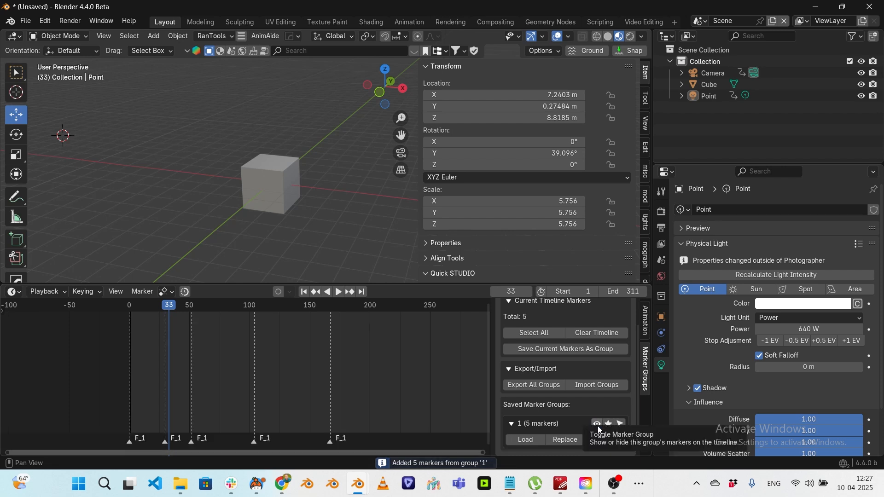
click(597, 426)
- Add five markers to the empty timeline, spread from frame 162 to frame 199
drag(296, 303, 324, 304)
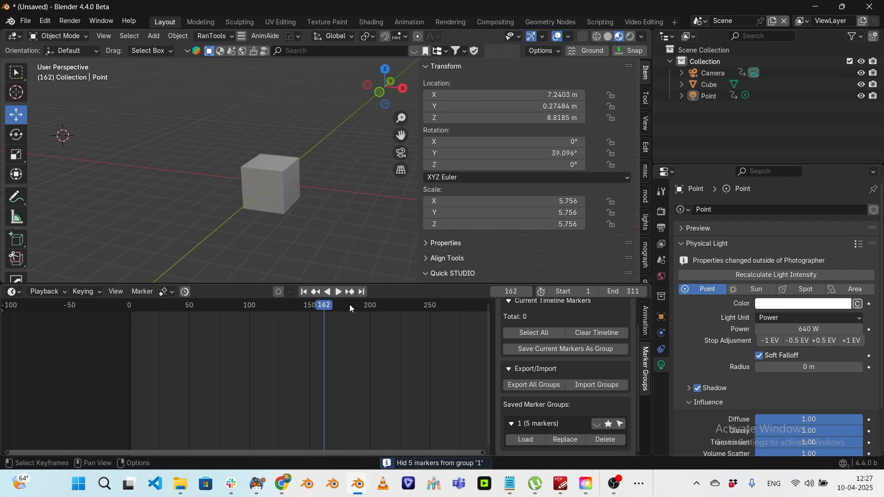
key(m)
click(336, 305)
key(m)
click(348, 305)
key(m)
click(356, 305)
key(m)
drag(359, 307, 369, 305)
key(m)
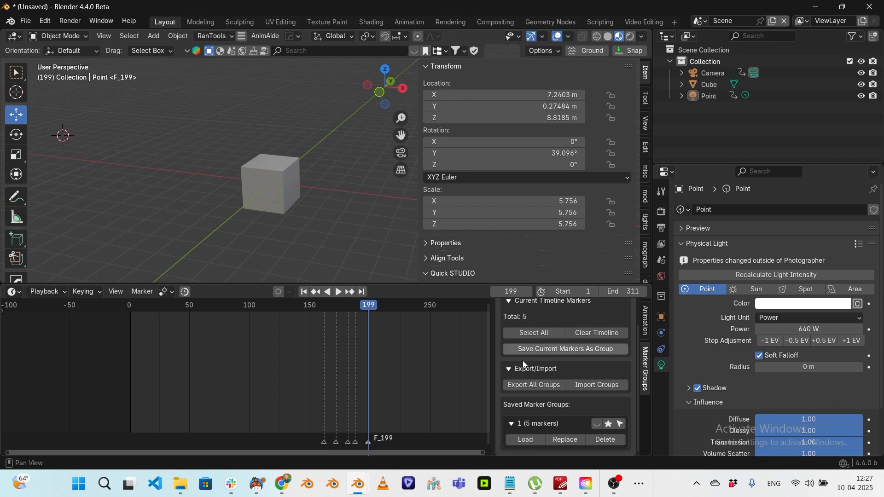
- Save the five new timeline markers as a group named 2
click(571, 350)
click(557, 351)
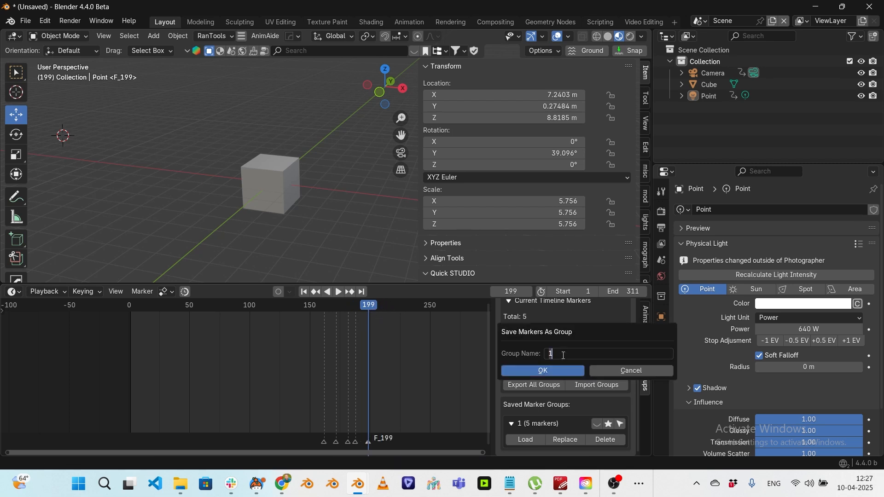
text(2)
click(556, 372)
scroll(600, 396, down, 2)
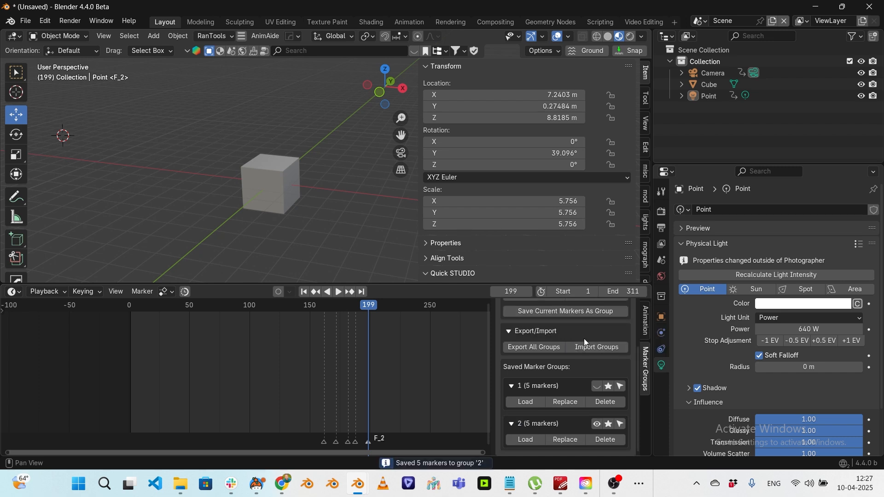
- Toggle the visibility of marker groups 1 and 2 in turn, leaving both shown on the timeline
click(597, 424)
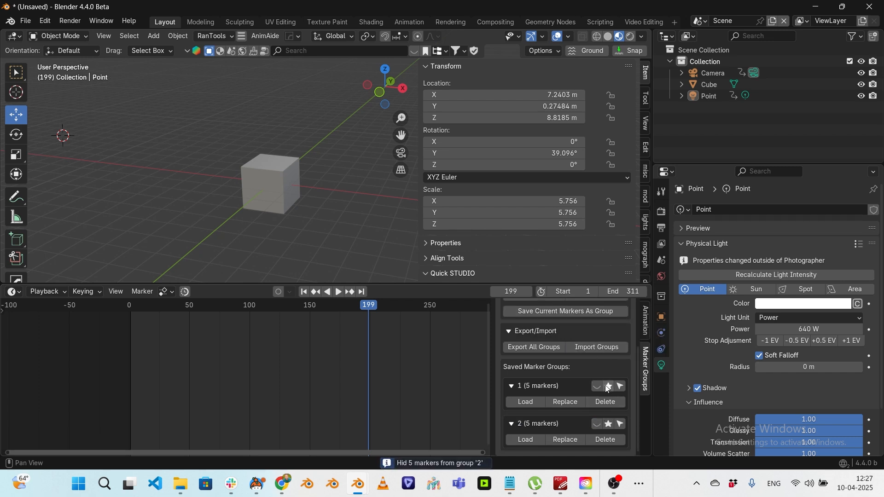
click(598, 388)
click(597, 426)
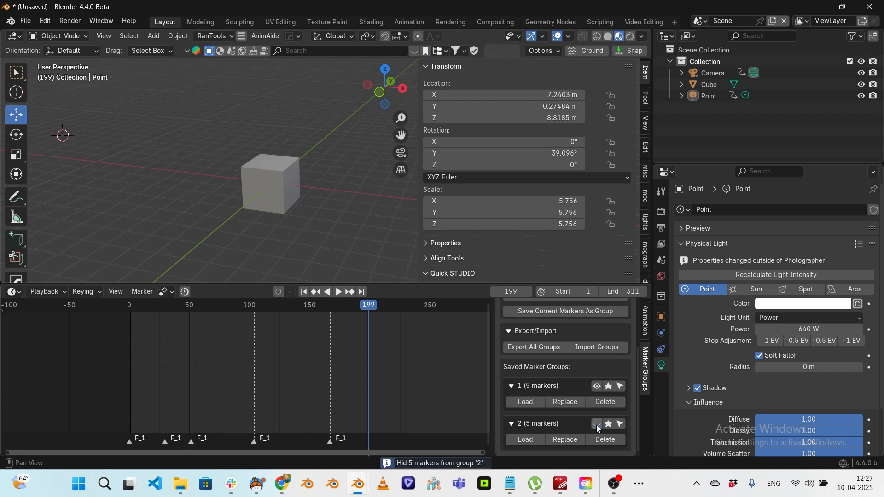
click(597, 386)
click(597, 386)
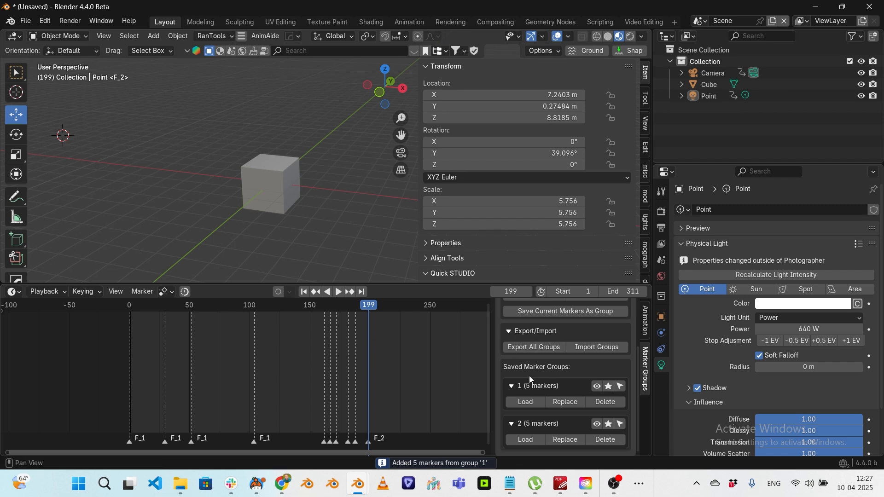
- Select all group 1 markers and shift them about 7 frames later, and then select the group 2 markers instead
click(620, 387)
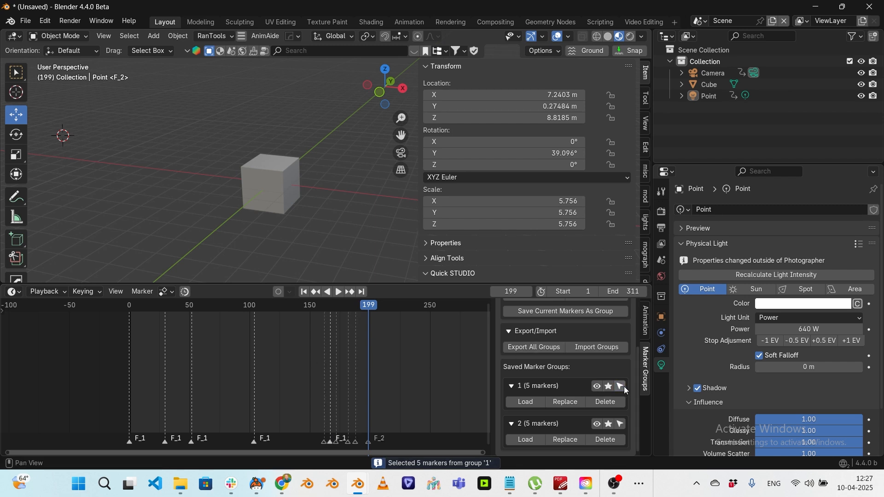
drag(252, 443, 261, 443)
click(621, 424)
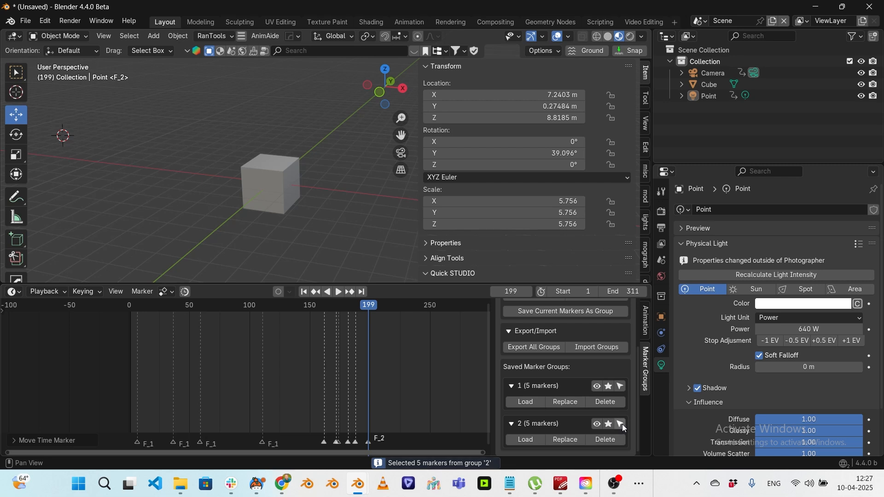
- Hide both marker groups from the timeline
click(597, 424)
click(597, 386)
- Duplicate the camera twice, placing each copy slightly away from the original
click(712, 73)
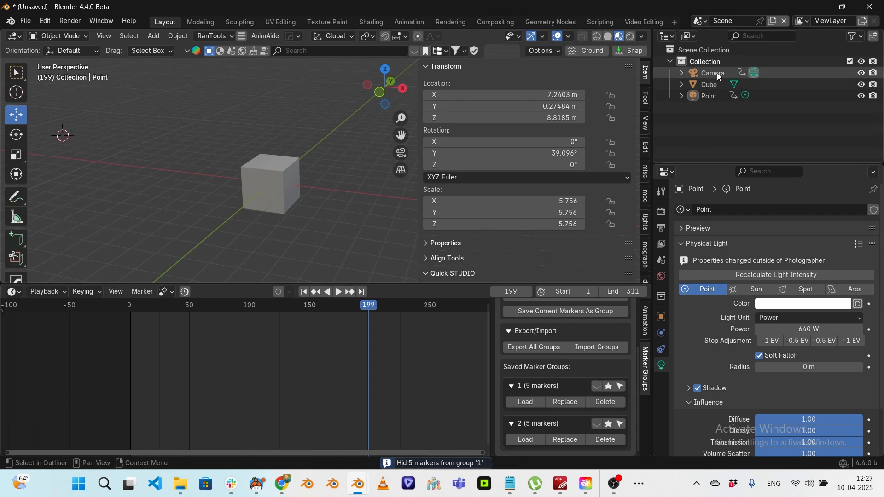
key(shift+d)
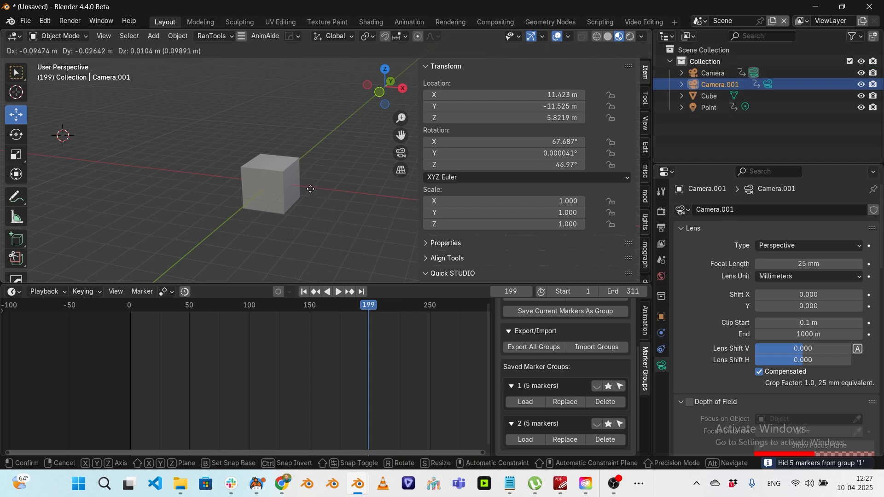
click(282, 204)
key(shift+s)
key(Escape)
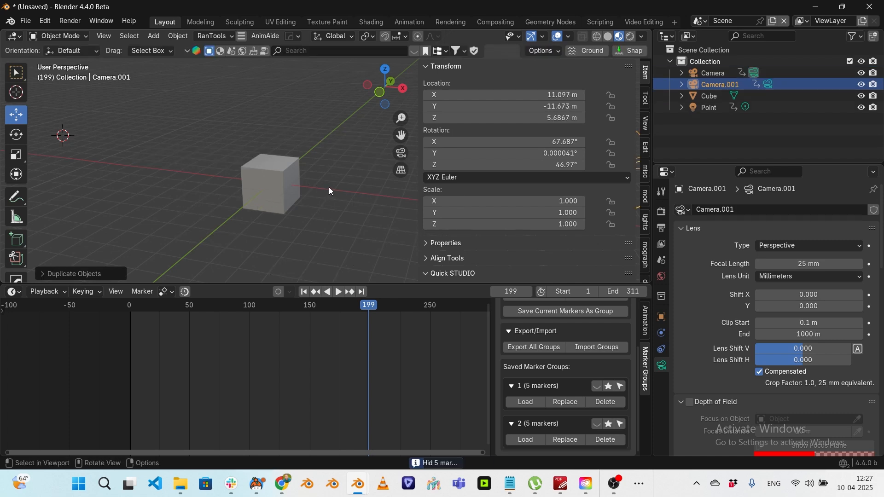
key(shift+d)
click(298, 205)
- Bind the original Camera to a marker at frame 12 and look through it
drag(207, 305, 144, 306)
click(713, 73)
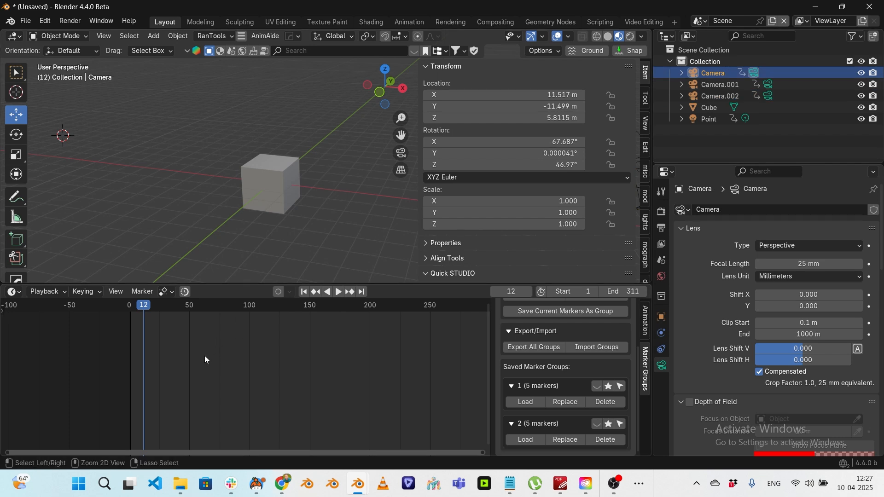
key(ctrl+b)
key(KP_0)
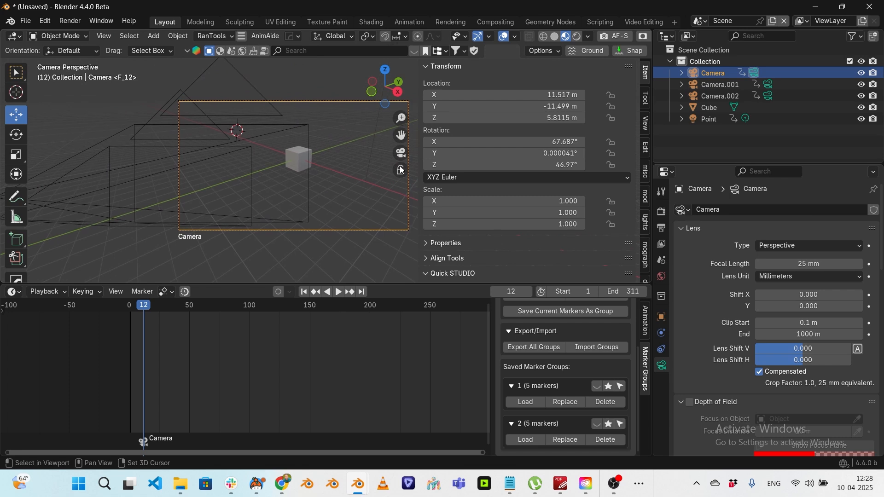
- Lock the camera to the view and reframe the original Camera slightly closer to the cube
click(646, 119)
click(513, 222)
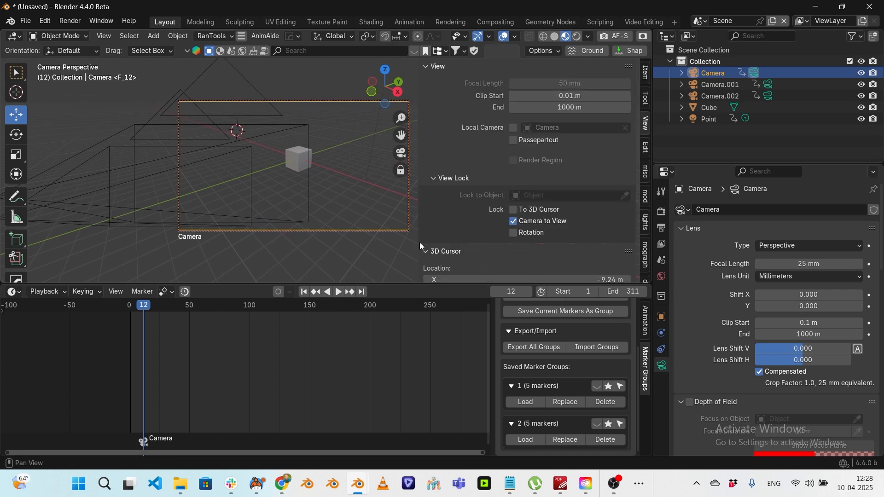
middle_drag(303, 173, 286, 161)
- Bind Camera.001 to a marker at frame 86 and reframe it to look down steeply on the cube
drag(144, 311, 233, 307)
click(710, 85)
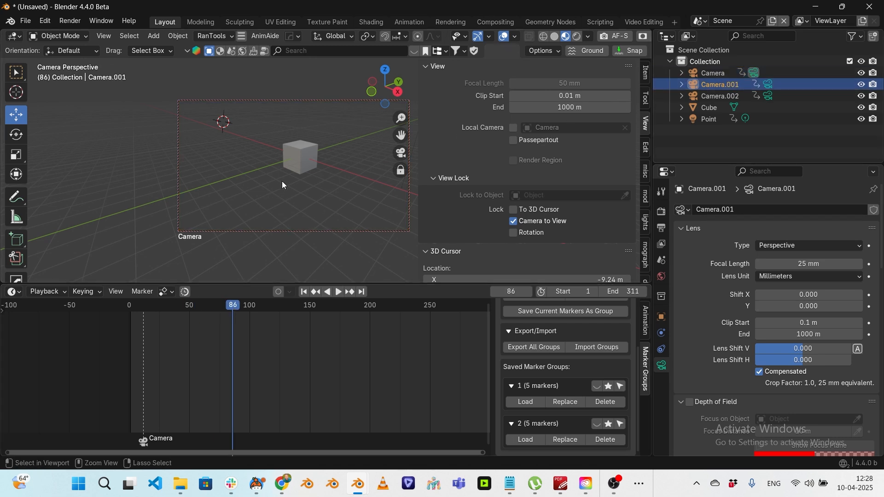
key(ctrl+b)
middle_drag(372, 190, 274, 239)
- Bind Camera.002 to a marker at frame 212 and reframe it for a close-up of the cube
drag(236, 308, 382, 305)
click(711, 96)
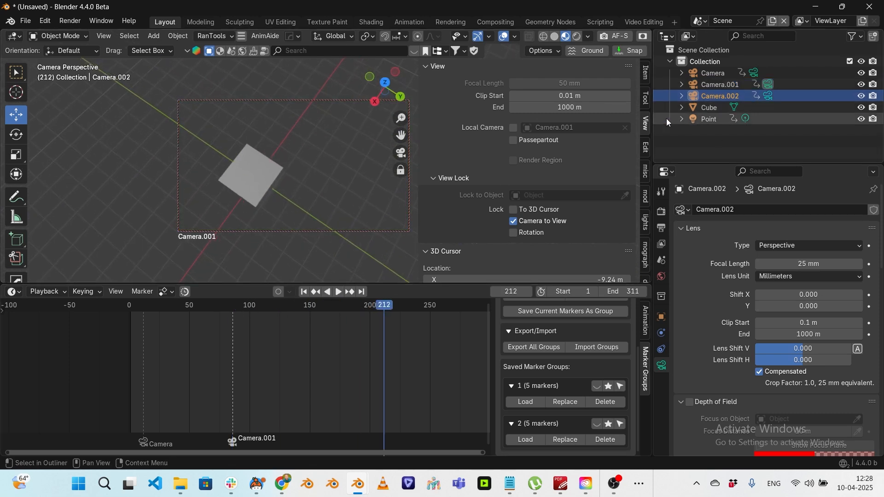
key(b)
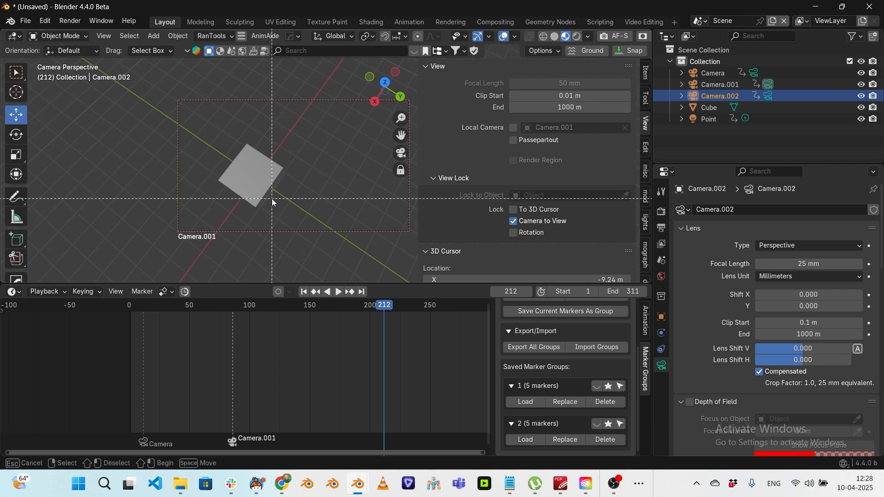
key(Escape)
middle_drag(382, 337, 376, 335)
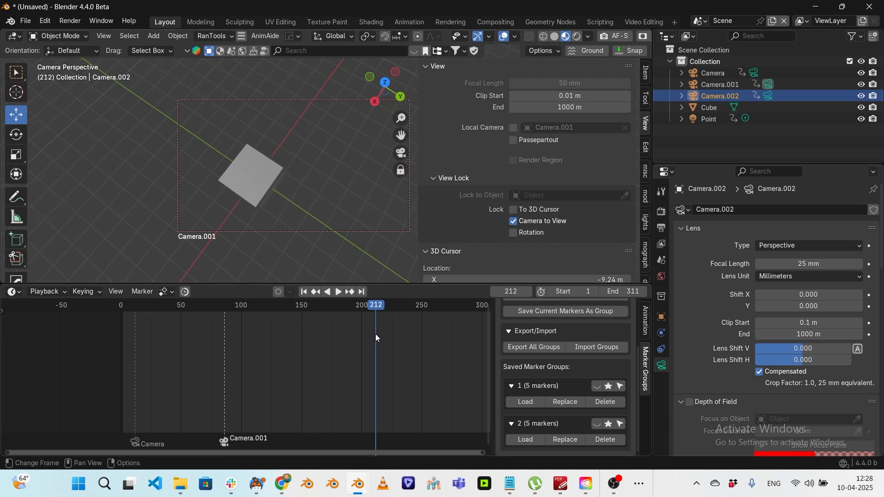
key(ctrl+b)
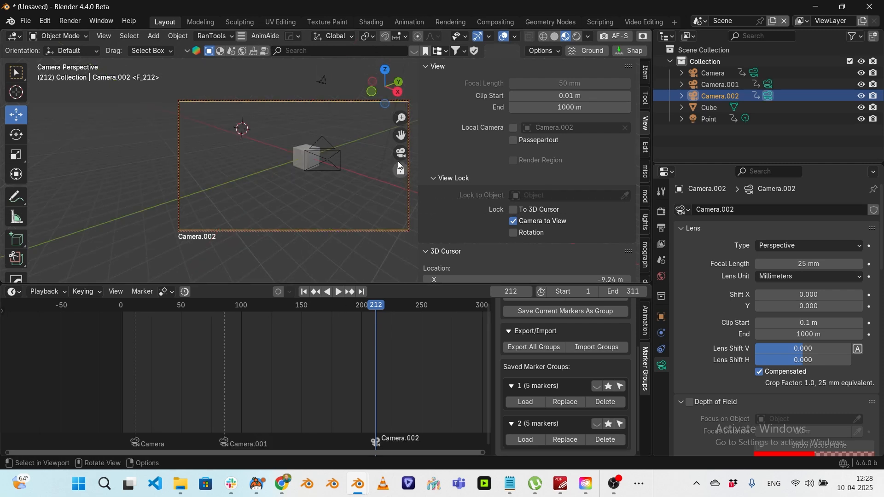
middle_drag(364, 166, 317, 177)
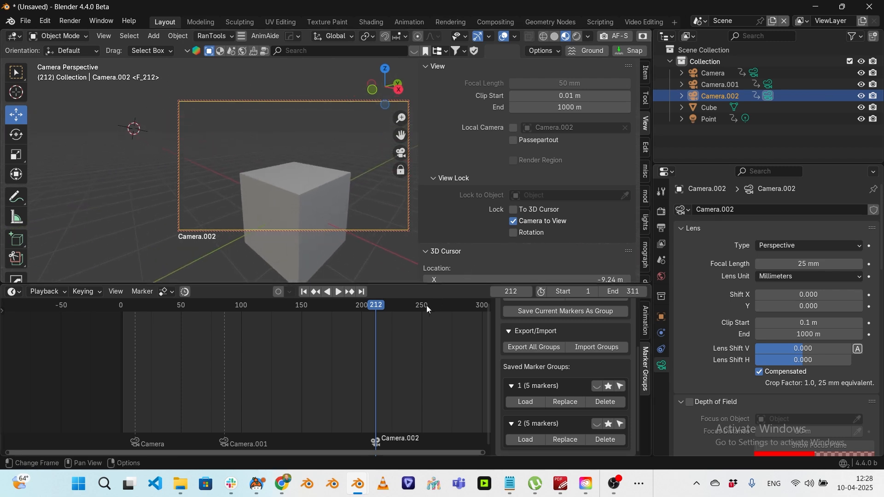
- Enable auto keying and animate Camera.002 with a keyframe at frame 212 and a changed framing at about frame 255
click(278, 292)
key(i)
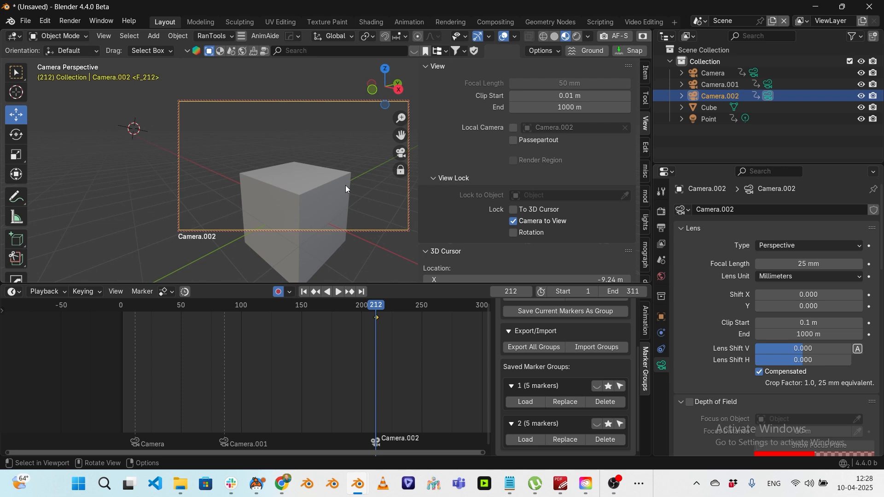
drag(380, 305, 427, 303)
mouse_move(373, 202)
middle_down()
mouse_move(311, 229)
mouse_move(364, 215)
middle_up()
drag(432, 313, 251, 318)
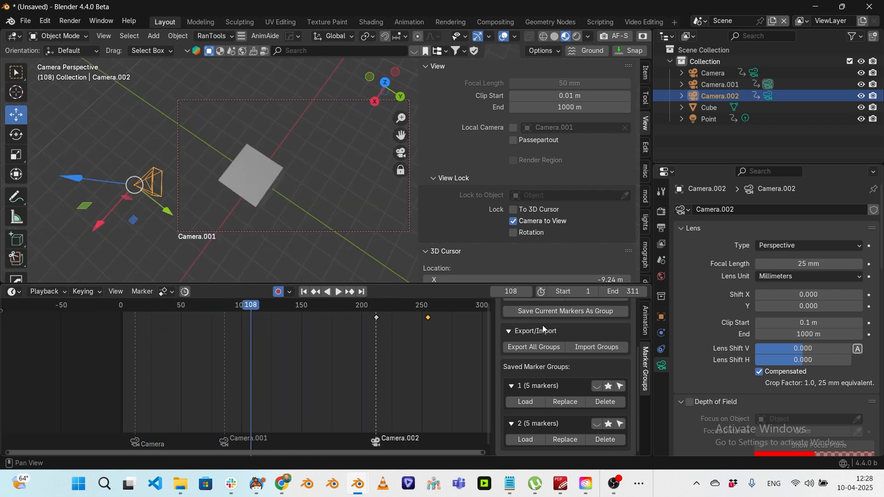
- Save the three camera markers as a group named cams and enlarge the timeline area to show all saved groups
scroll(586, 324, up, 1)
click(579, 323)
click(557, 330)
text(cams)
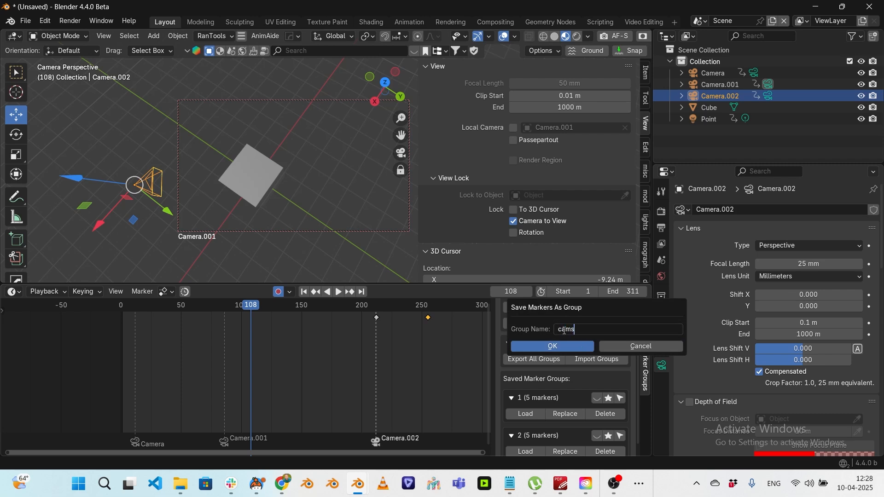
click(589, 347)
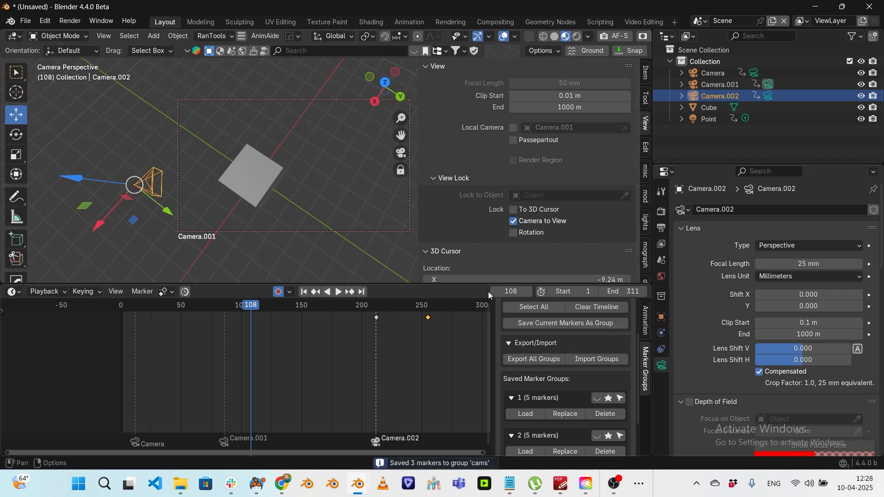
drag(489, 289, 489, 235)
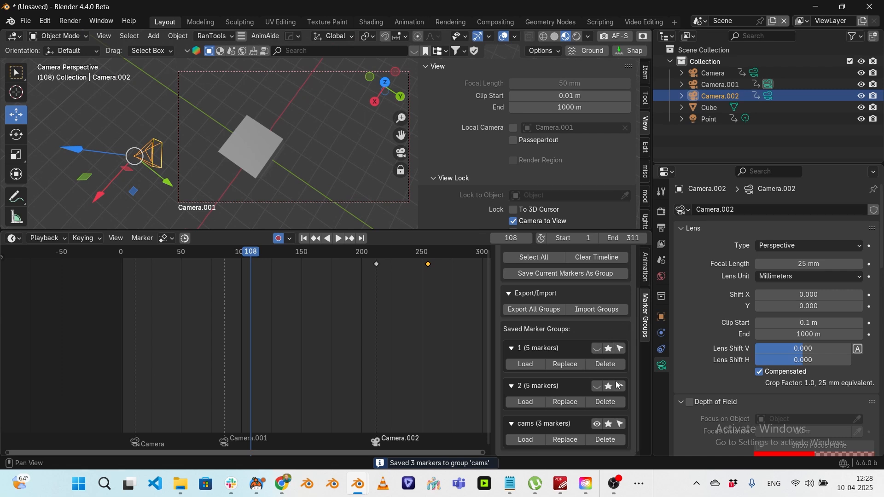
- Hide the cams group's markers, turn off the Camera to View lock and leave the camera view for a wider look at the cube
click(597, 424)
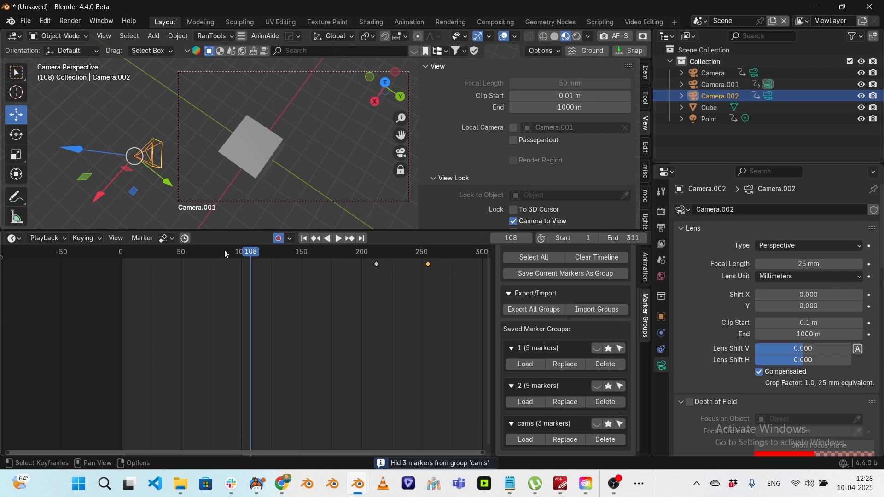
click(522, 224)
middle_drag(294, 151, 235, 202)
scroll(291, 169, down, 4)
shift+middle_drag(325, 133, 286, 170)
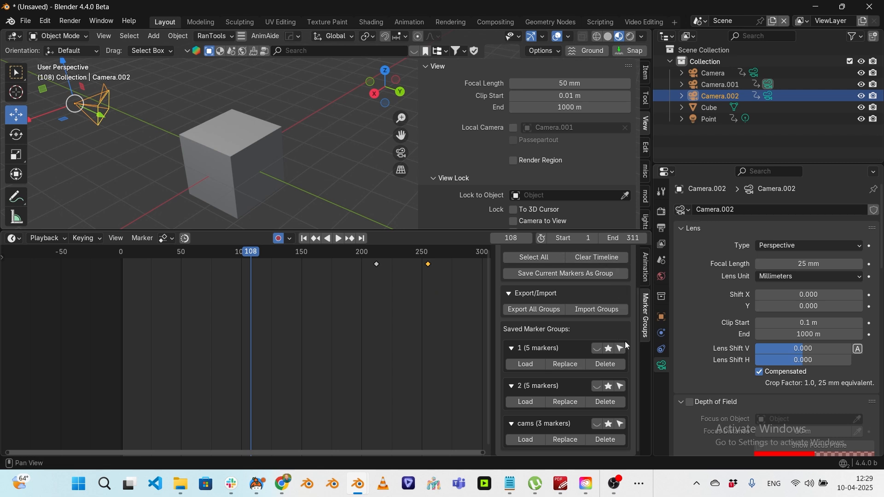
- Show the markers of groups 1, 2 and cams together on the timeline, and hide all three groups again
click(596, 350)
click(598, 388)
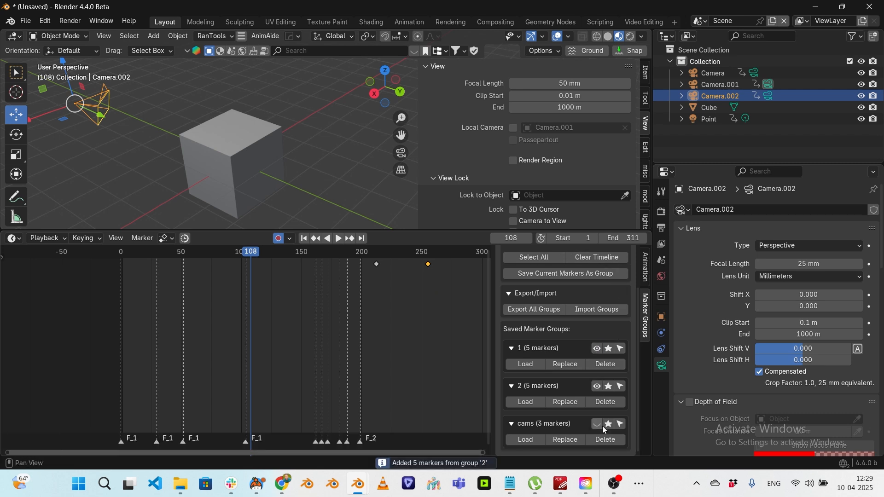
click(599, 424)
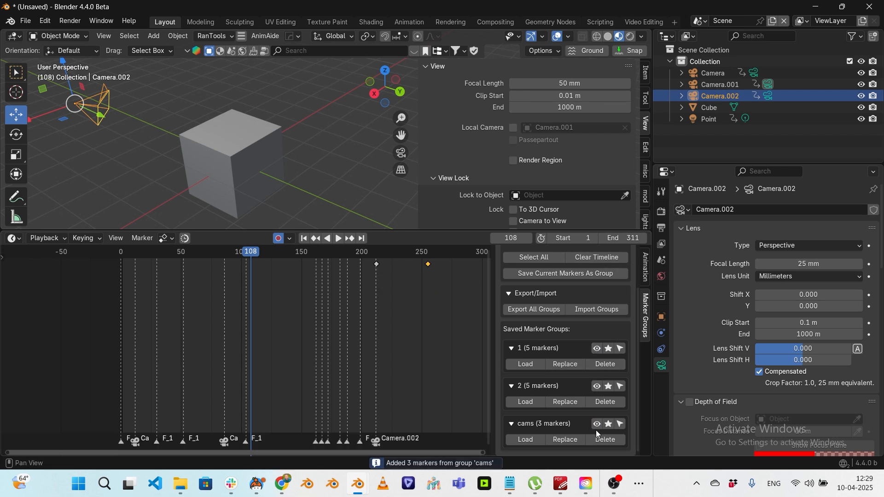
click(598, 424)
click(597, 387)
click(596, 349)
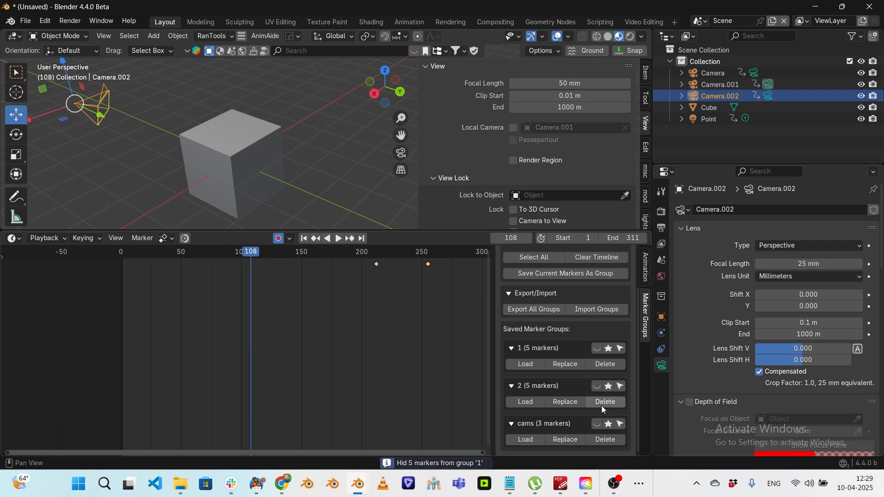
- Show only the cams group's markers and play the animation through the camera view from the start to check the camera switches
click(598, 424)
key(shift+Left)
key(space)
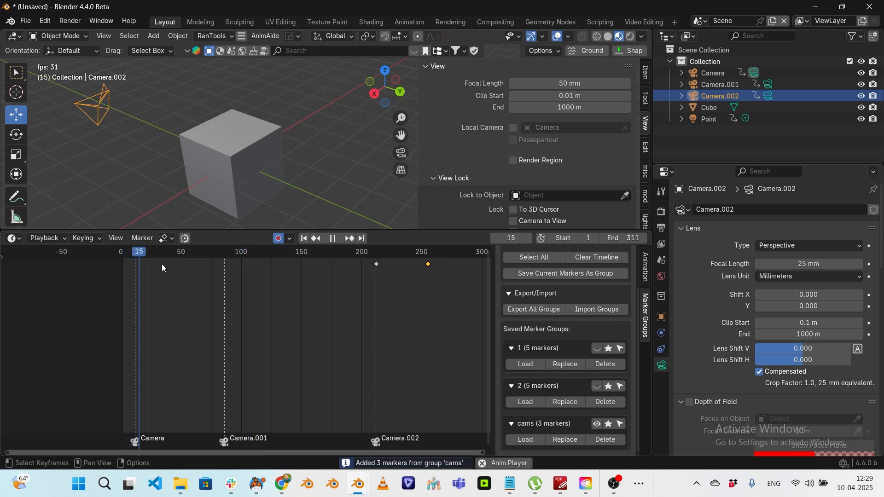
key(space)
key(KP_0)
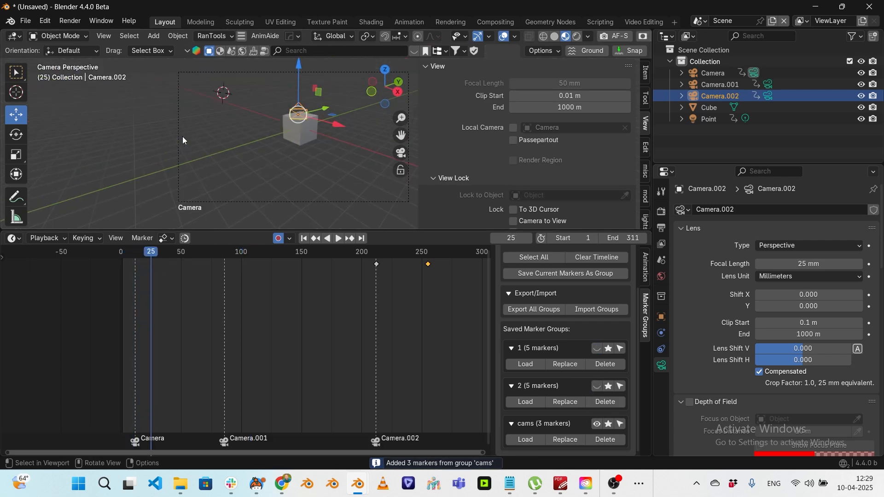
key(space)
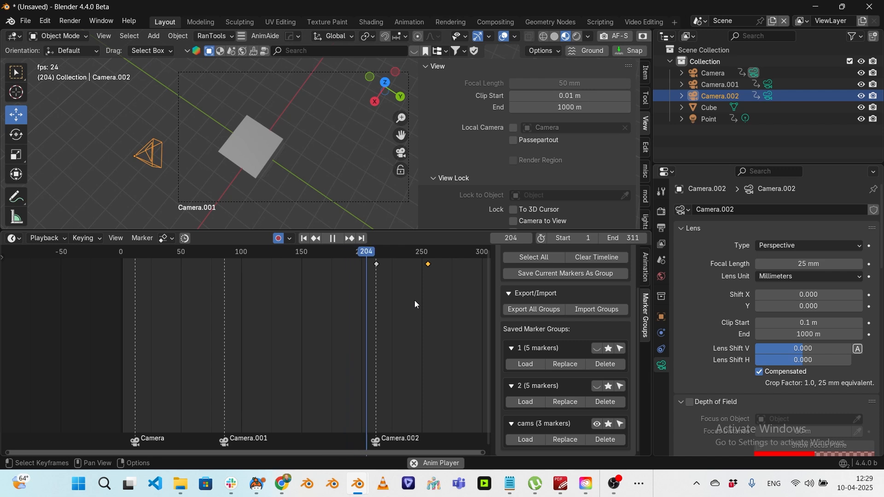
key(space)
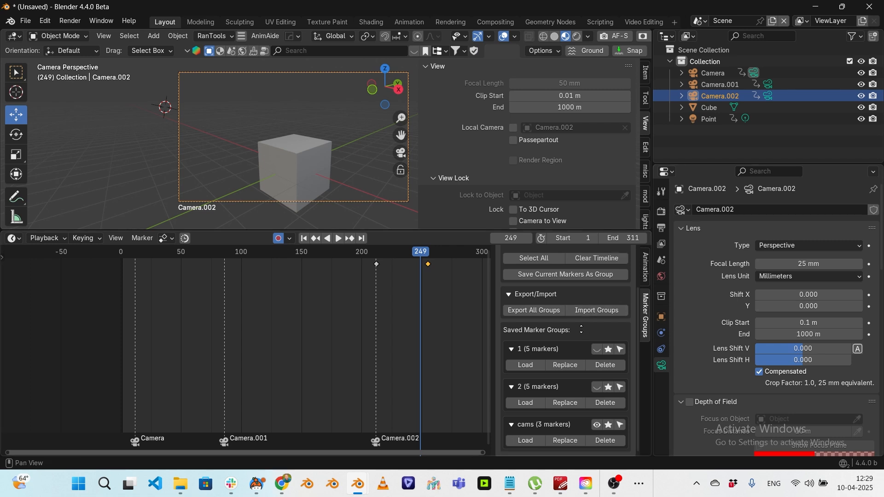
- Export all marker groups as Untitled.json to the bookmarked muzac folder, copying the folder's path on the way
scroll(584, 346, up, 1)
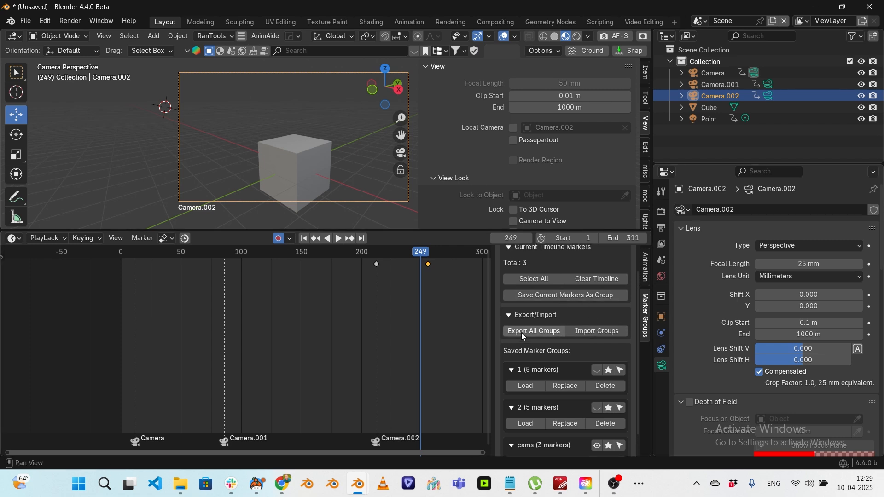
click(557, 335)
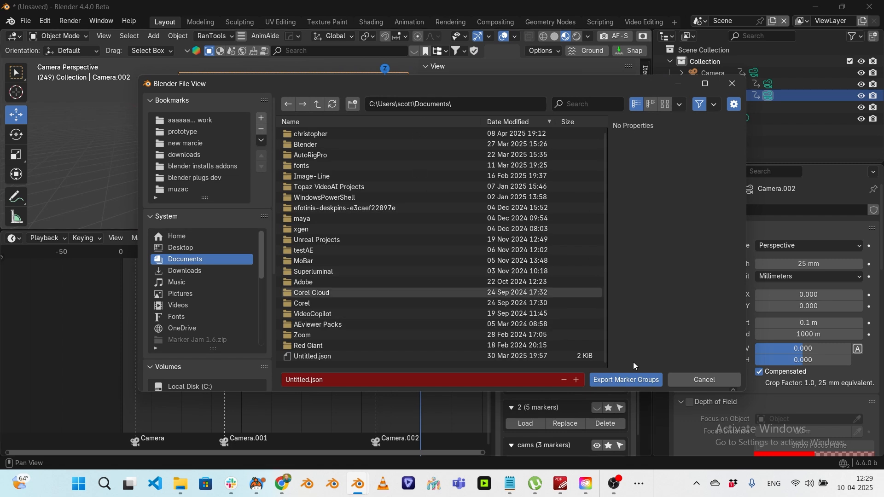
click(187, 190)
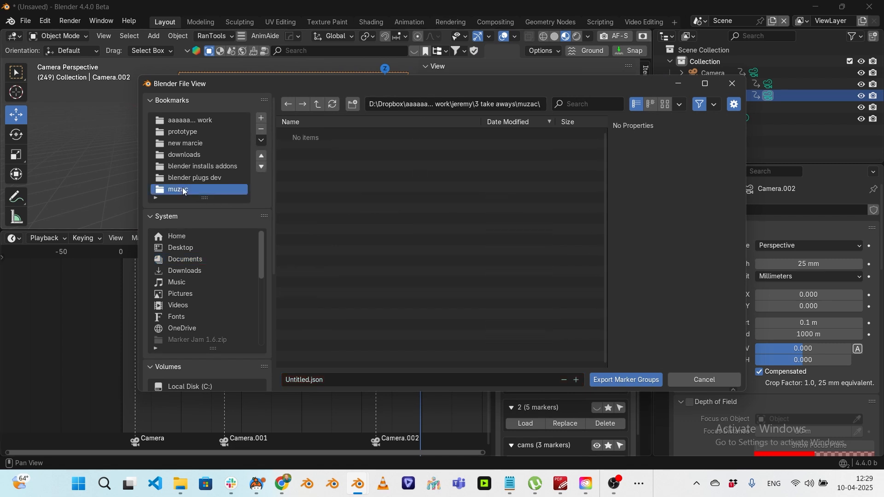
click(519, 112)
key(ctrl+c)
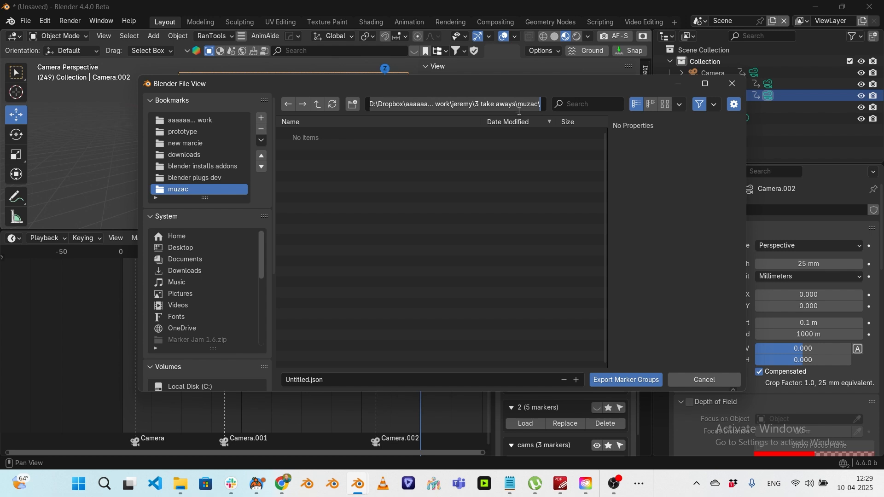
key(Return)
click(626, 380)
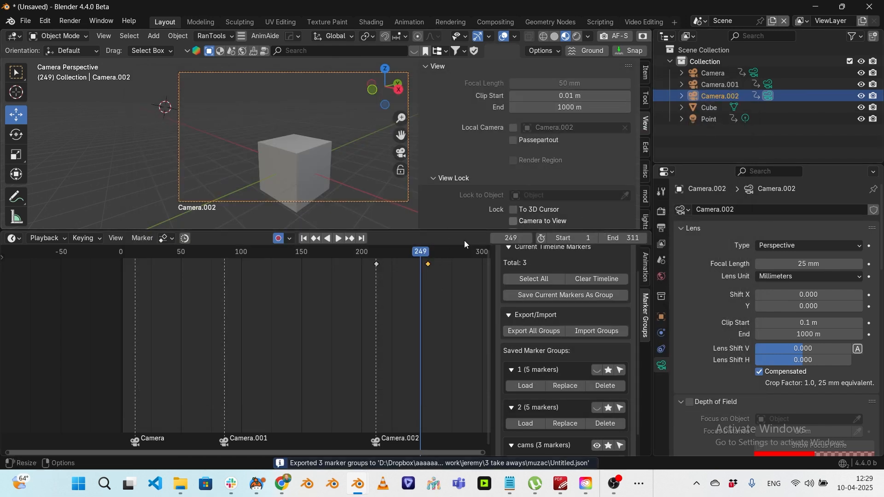
- Switch to the empty scene Scene.001
click(700, 21)
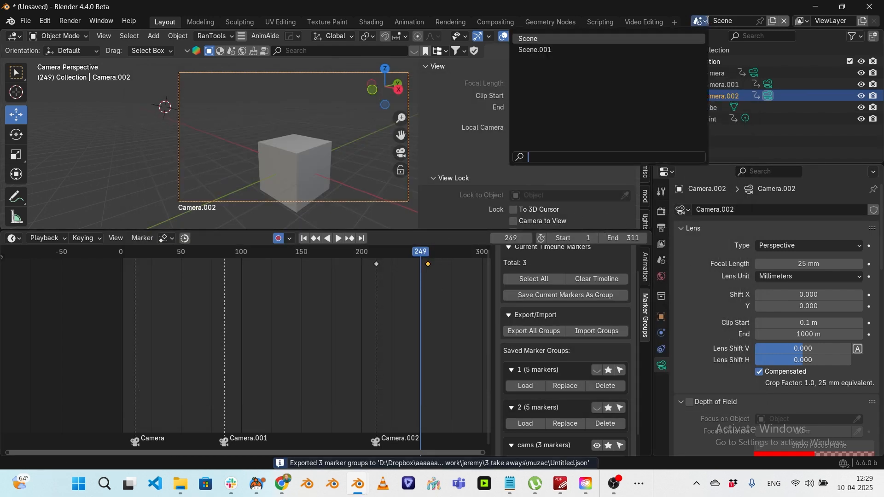
click(586, 51)
shift+middle_drag(330, 195, 241, 162)
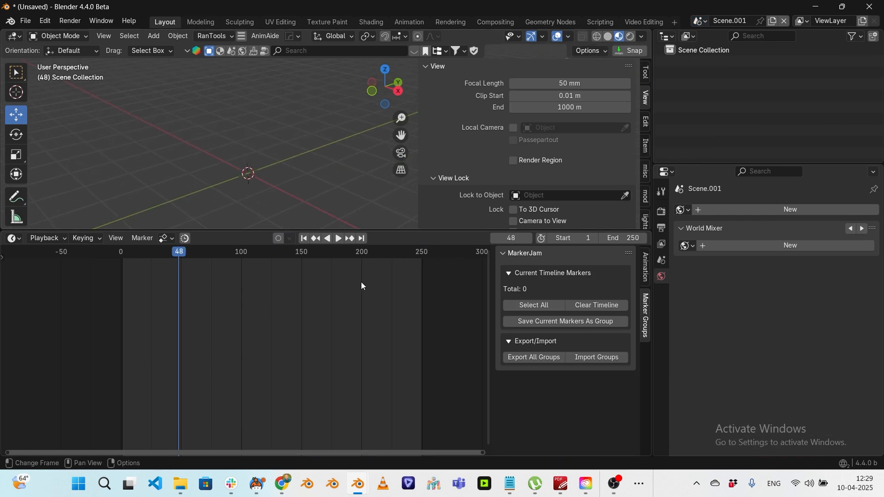
- Import the marker groups from Untitled.json in the muzac folder, using the copied folder path
click(597, 357)
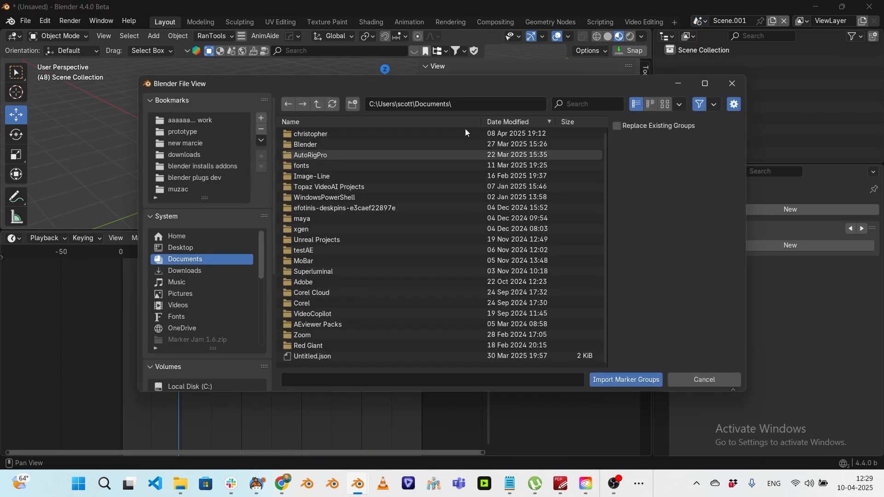
click(479, 104)
key(ctrl+v)
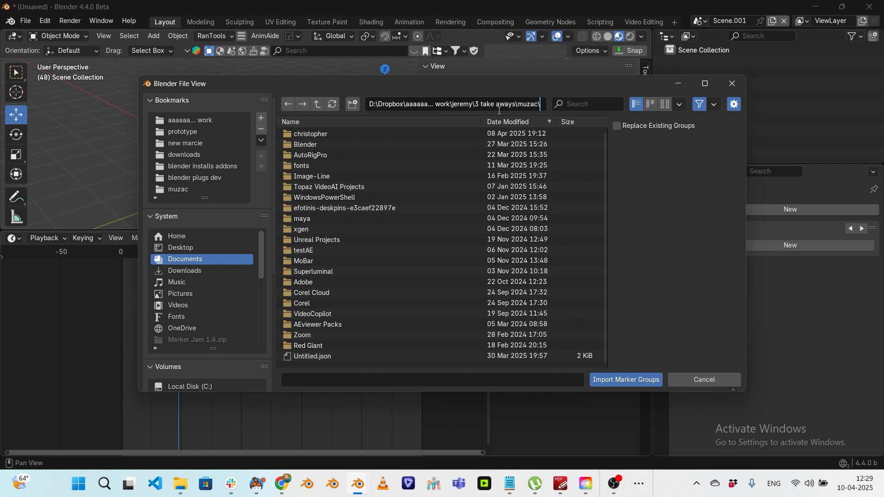
key(Return)
click(297, 133)
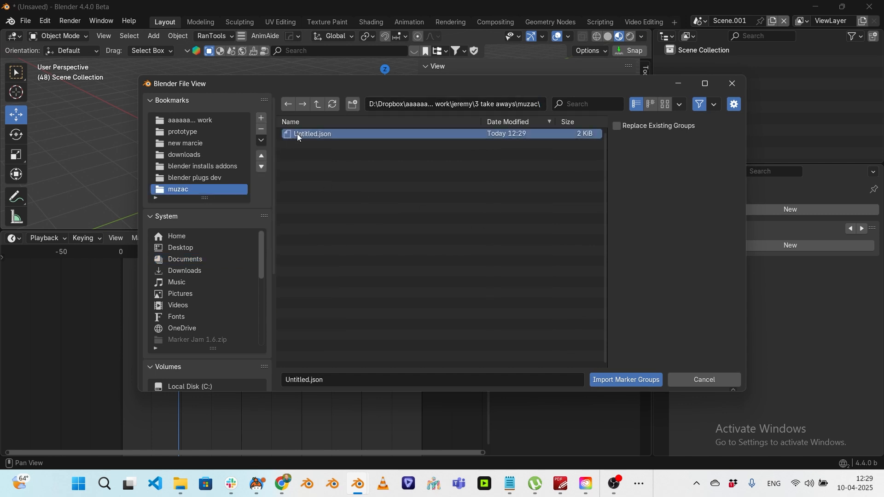
double_click(296, 134)
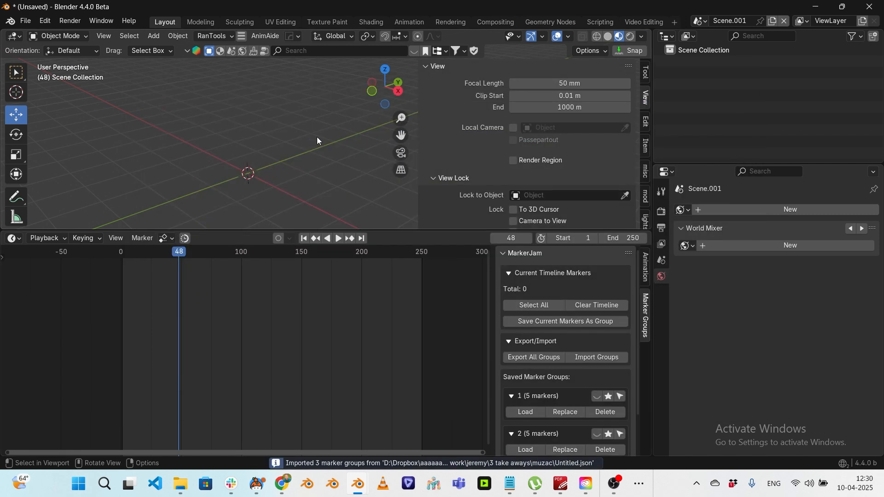
- Load the imported group 1 onto the timeline and show group 2's markers alongside it
click(530, 412)
click(506, 432)
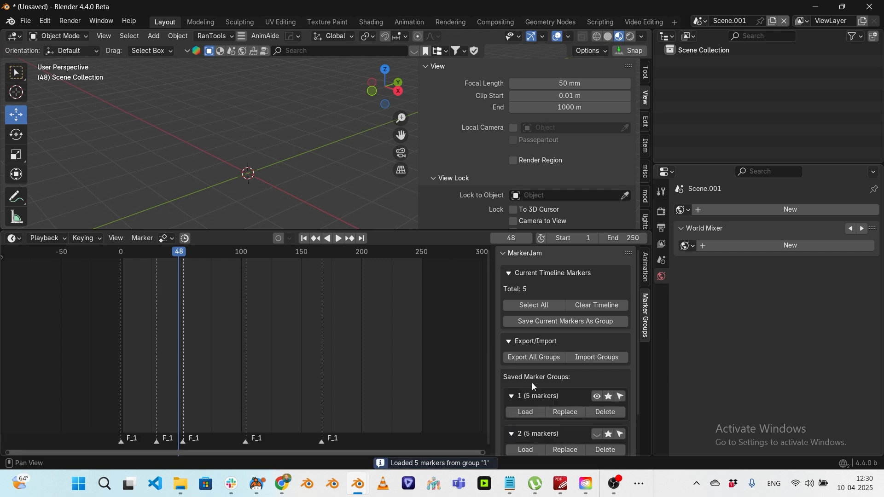
scroll(525, 382, down, 3)
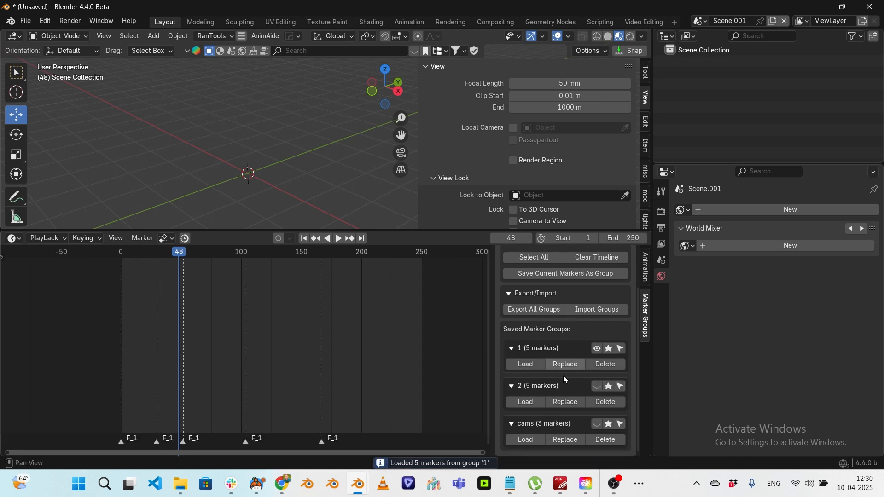
click(597, 387)
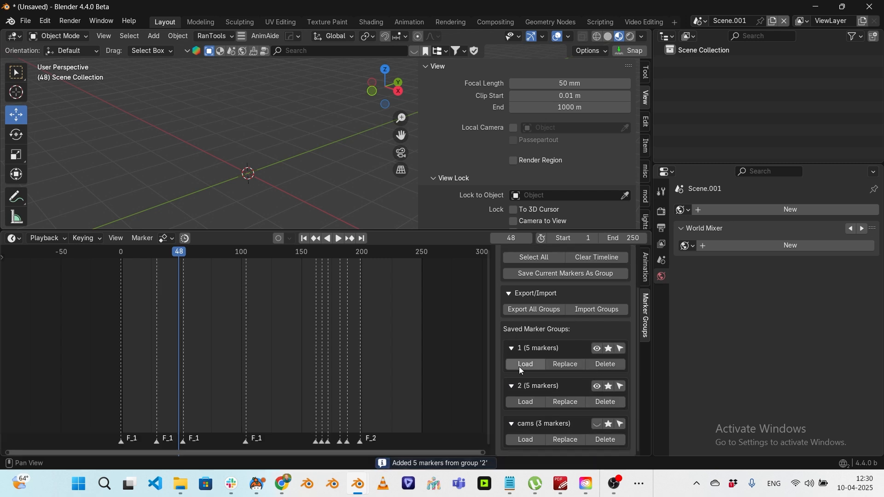
- Toggle the visibility of groups 1 and 2 off and on, and toggle the cams group
click(599, 388)
click(596, 351)
click(597, 351)
click(599, 388)
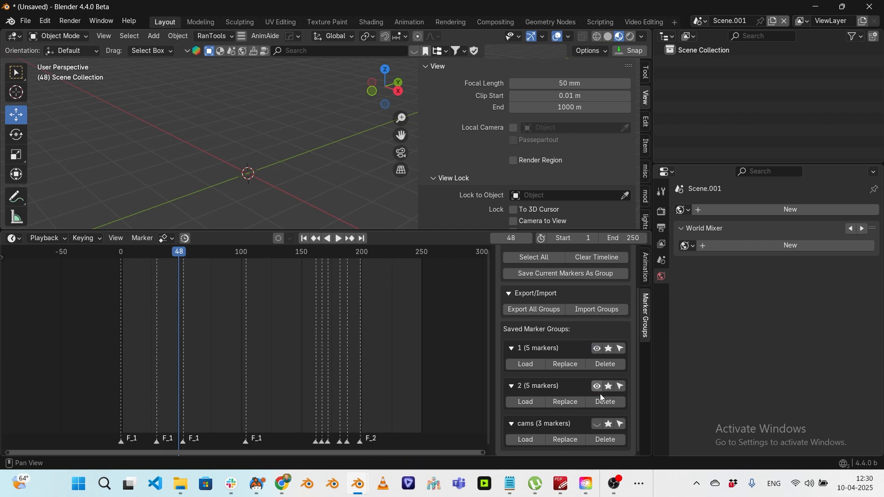
click(597, 425)
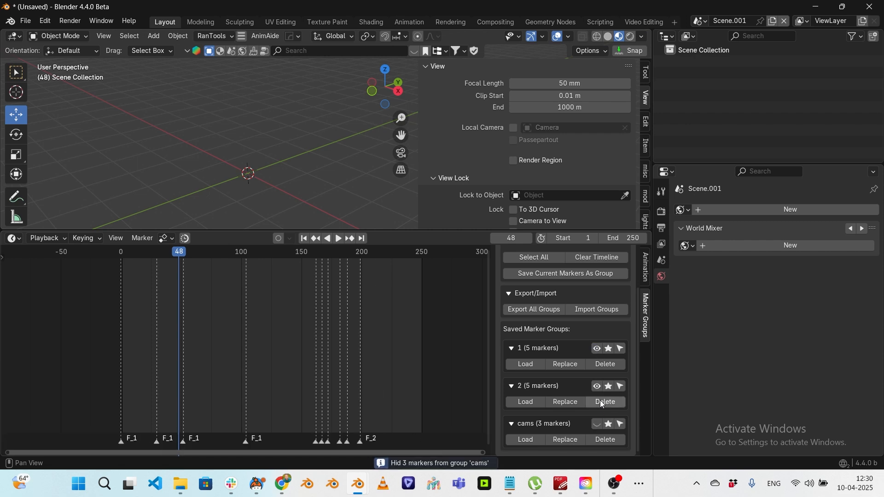
- Hide groups 1 and 2 and show the cams group so only the camera markers are on the timeline
click(596, 350)
click(598, 425)
click(598, 386)
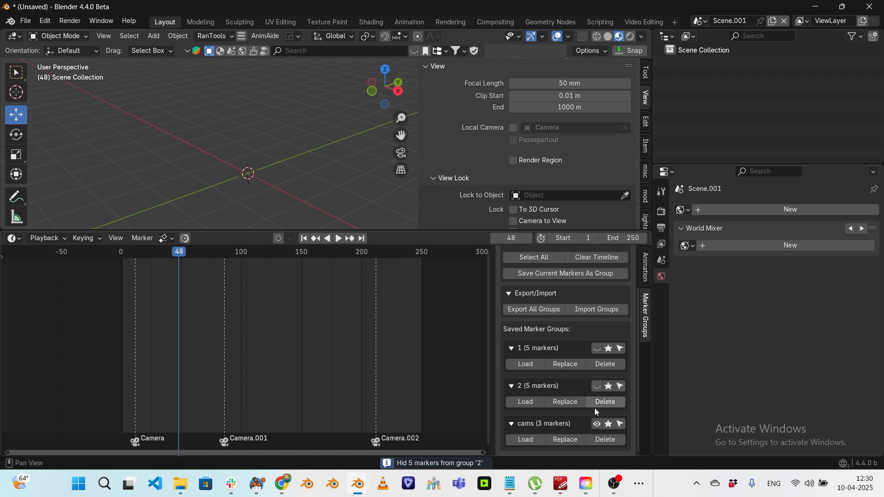
- Play and scrub the timeline from the first camera marker to check the imported camera markers in Scene.001
click(135, 252)
key(space)
drag(197, 253, 174, 240)
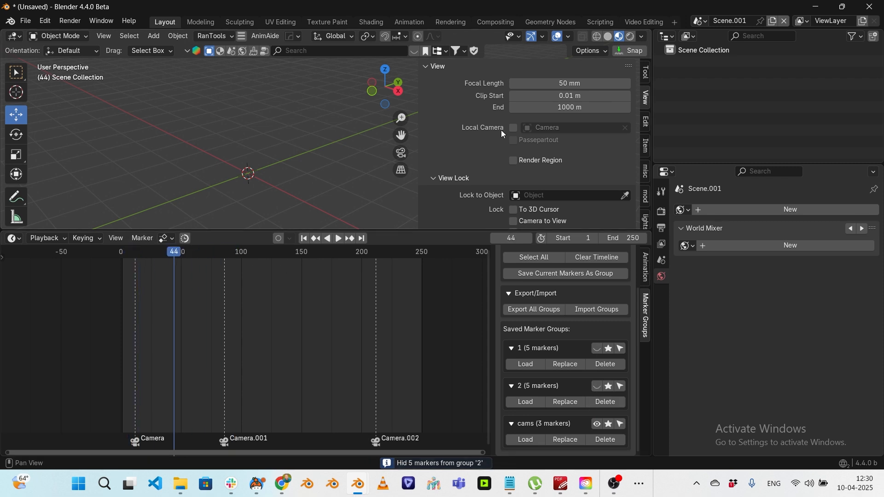
- Return to the original Scene and link Camera, Camera.001 and Camera.002 to Scene.001
click(700, 20)
click(528, 38)
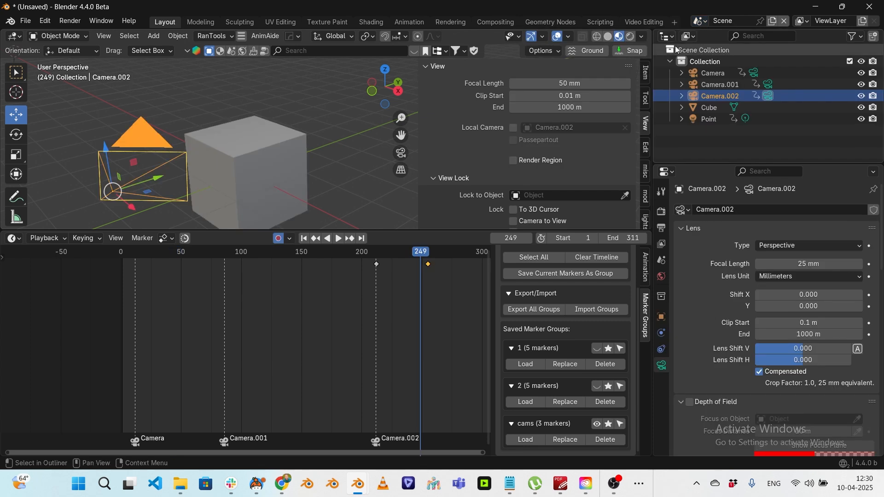
click(719, 75)
shift+click(717, 94)
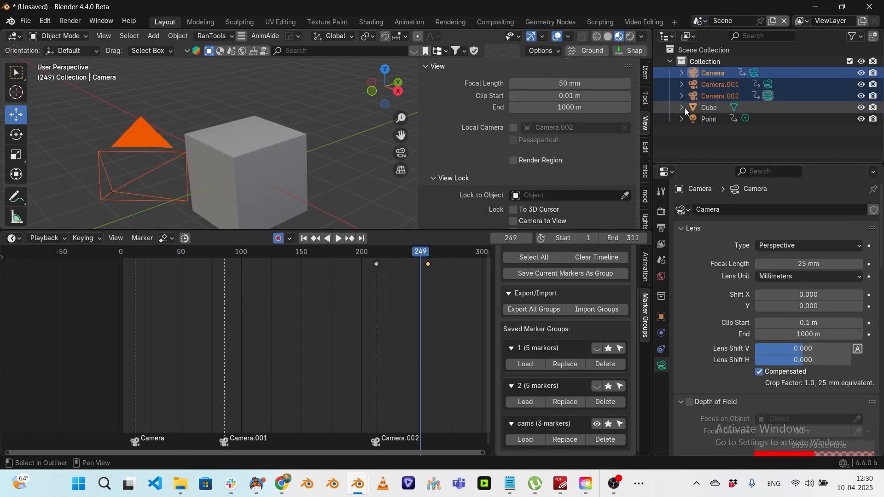
click(178, 36)
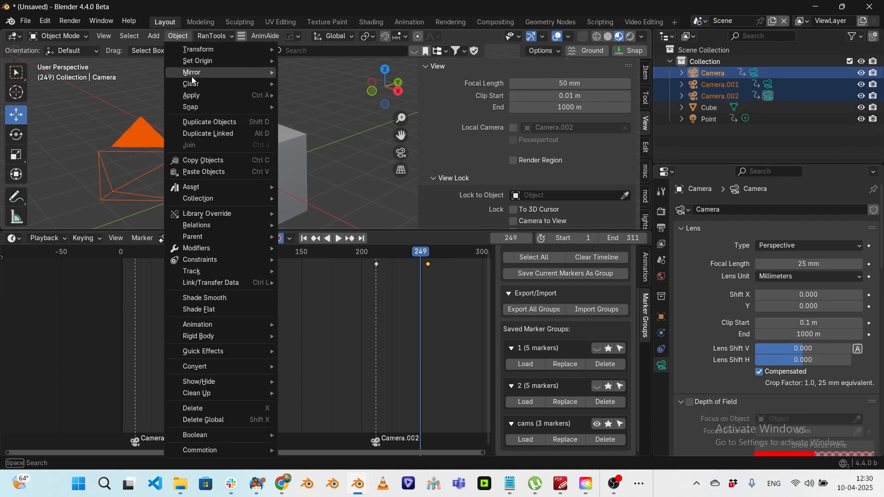
mouse_move(247, 283)
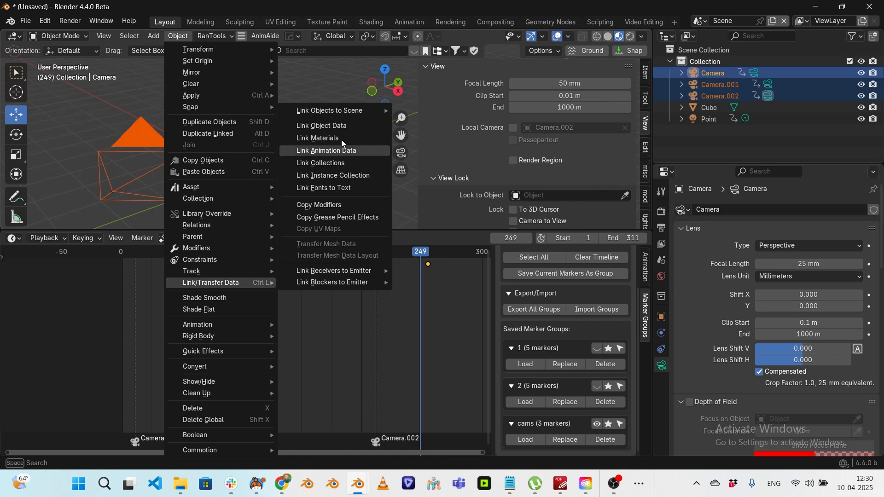
mouse_move(350, 108)
click(432, 121)
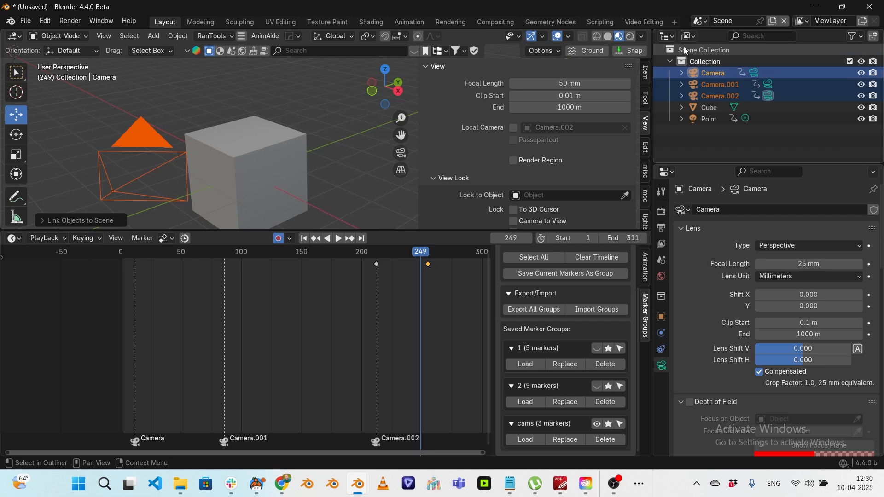
- Switch to Scene.001 and play the timeline through the camera view to check that the linked cameras follow the markers
click(700, 21)
click(630, 50)
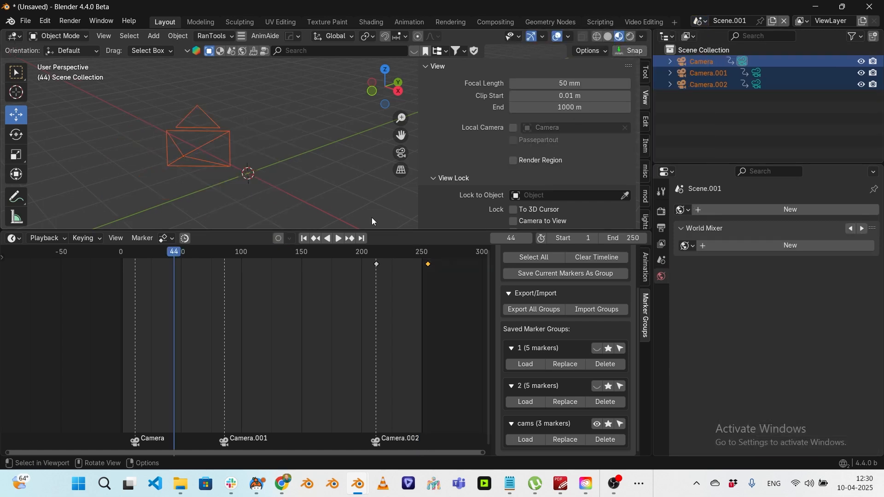
key(KP_0)
drag(138, 261, 129, 251)
key(space)
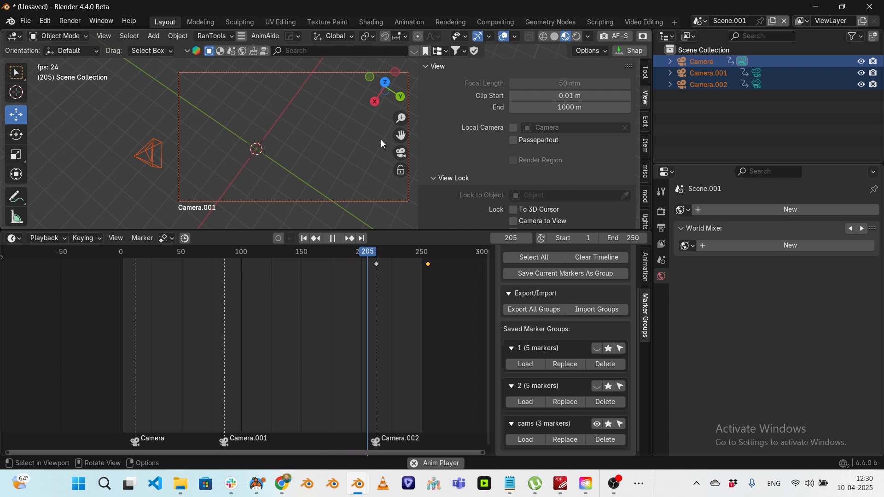
key(space)
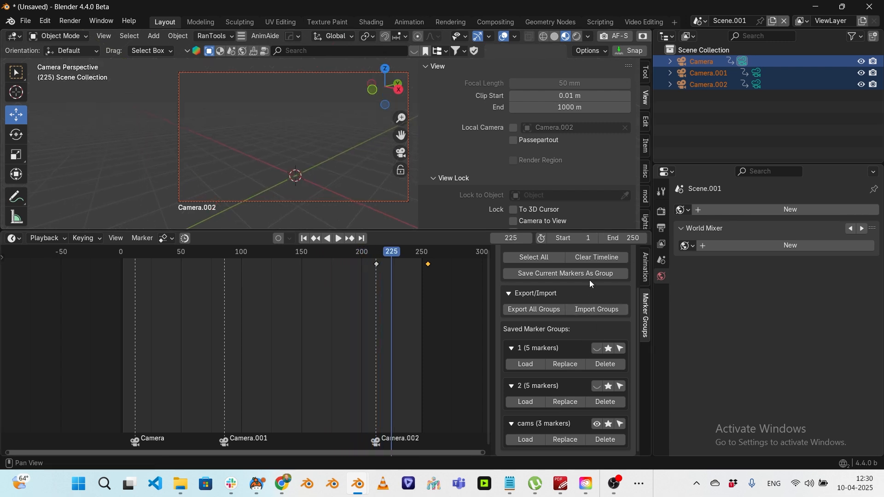
- Return to the original Scene and switch the animation area to the Graph Editor to view the camera markers there
click(699, 22)
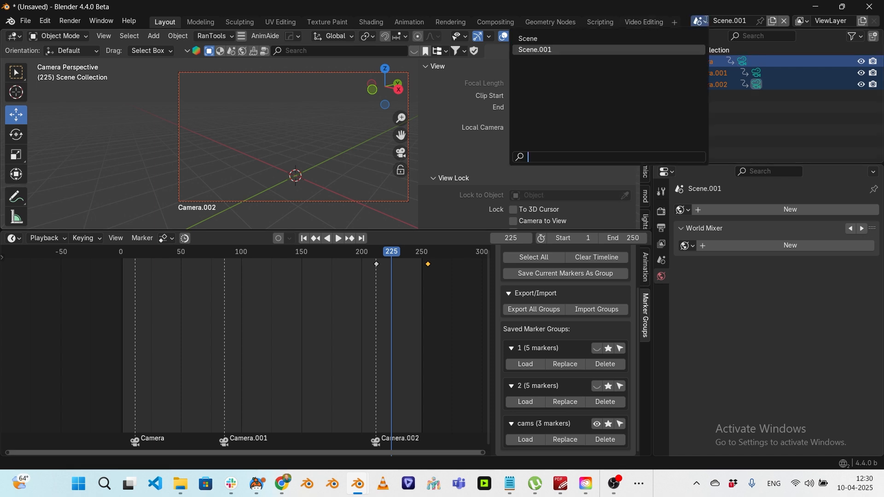
click(636, 39)
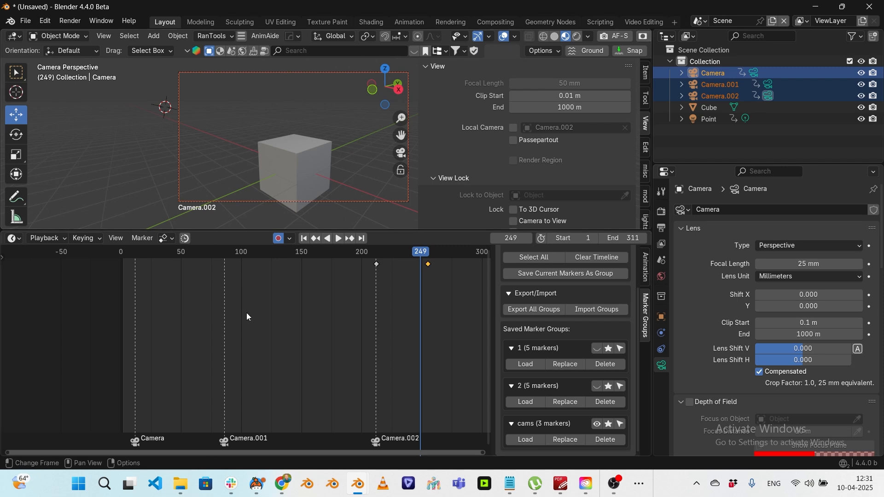
key(ctrl+Tab)
middle_drag(301, 303, 286, 316)
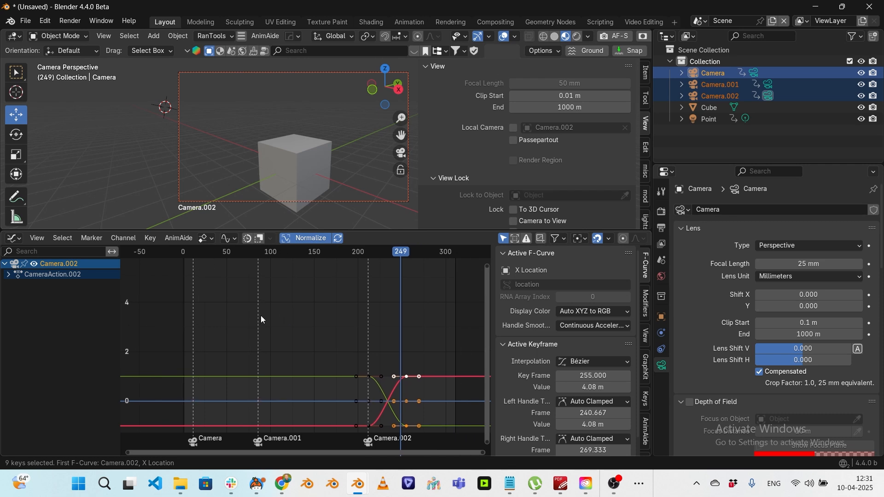
- Switch the animation area back to the Timeline and scrub the playhead to frame 51
click(13, 238)
click(192, 281)
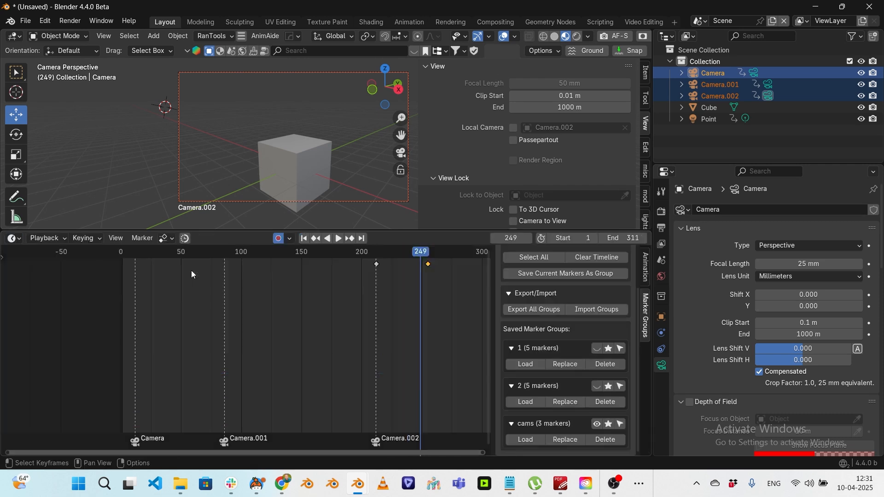
middle_drag(363, 326, 322, 323)
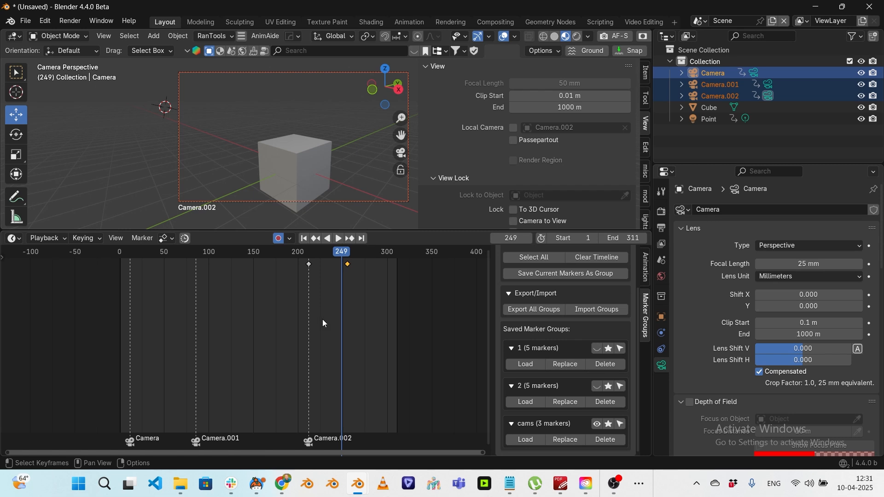
mouse_move(131, 254)
mouse_down()
mouse_move(274, 253)
mouse_move(143, 242)
mouse_up()
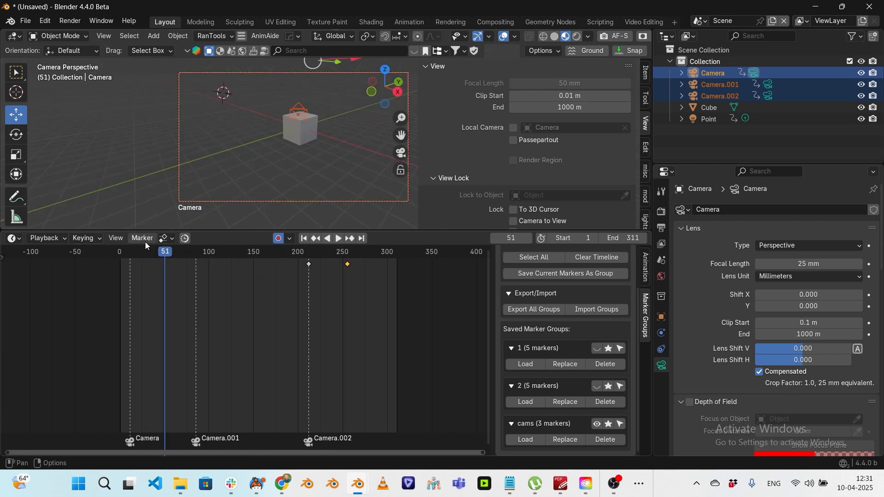
- Show the camera markers in the Dope Sheet and in its Action Editor mode
click(85, 239)
key(shift+F12)
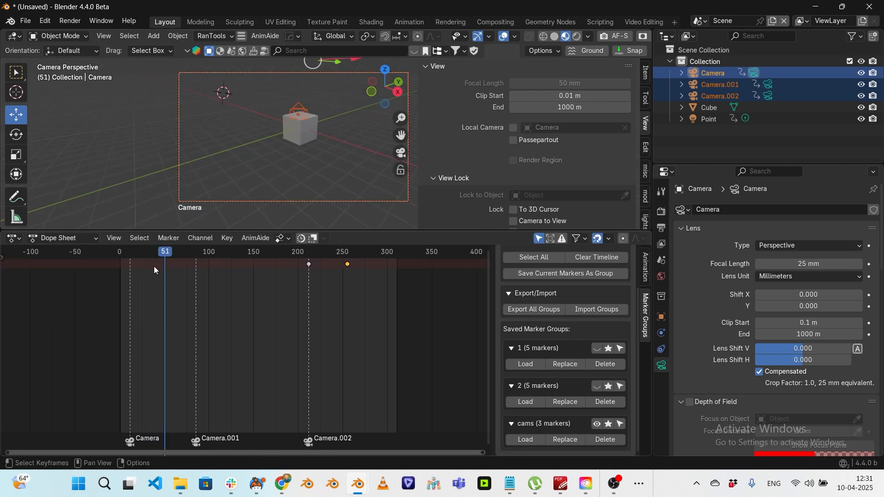
key(ctrl+Tab)
key(ctrl+Tab)
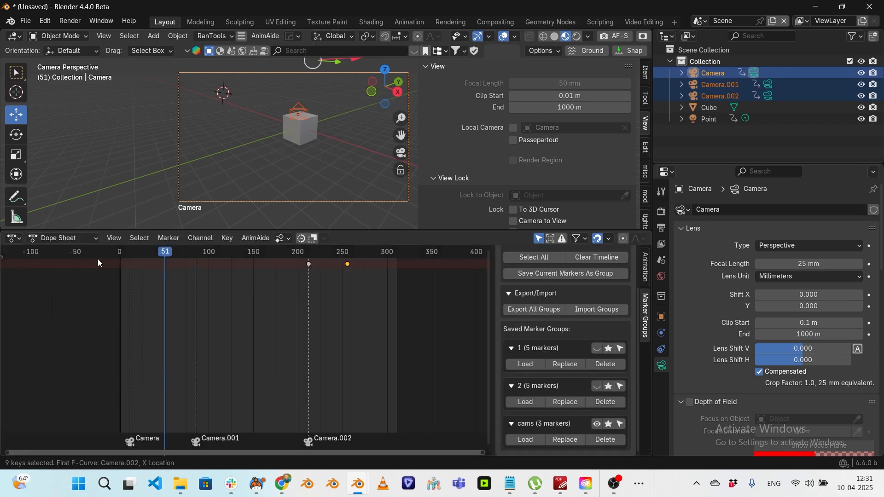
click(61, 238)
click(82, 280)
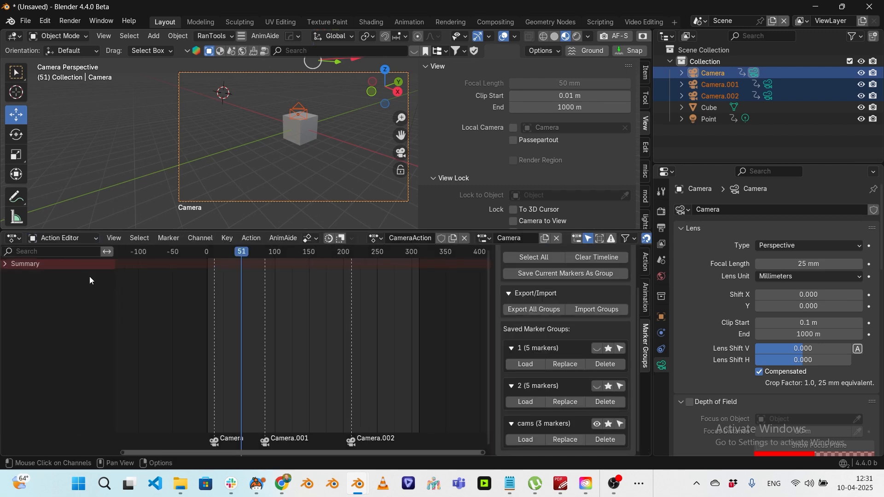
- Change the Dope Sheet mode to Shape Key Editor and then to Grease Pencil
click(80, 238)
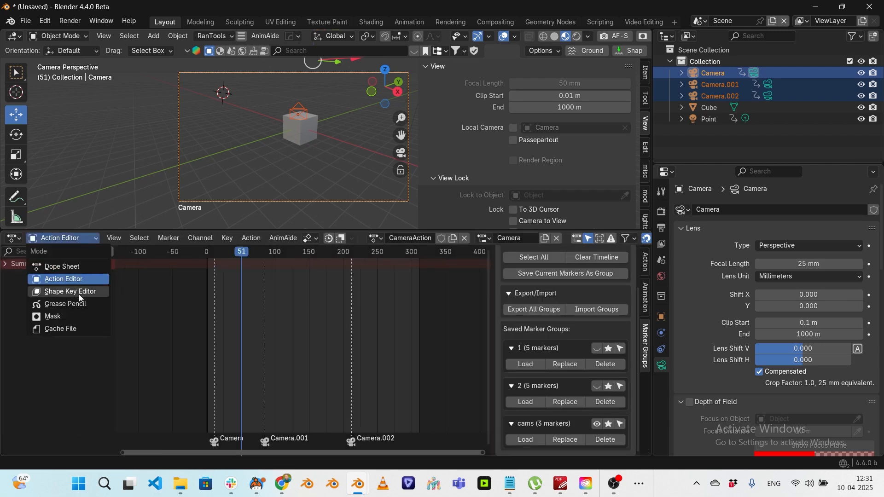
click(81, 291)
click(85, 238)
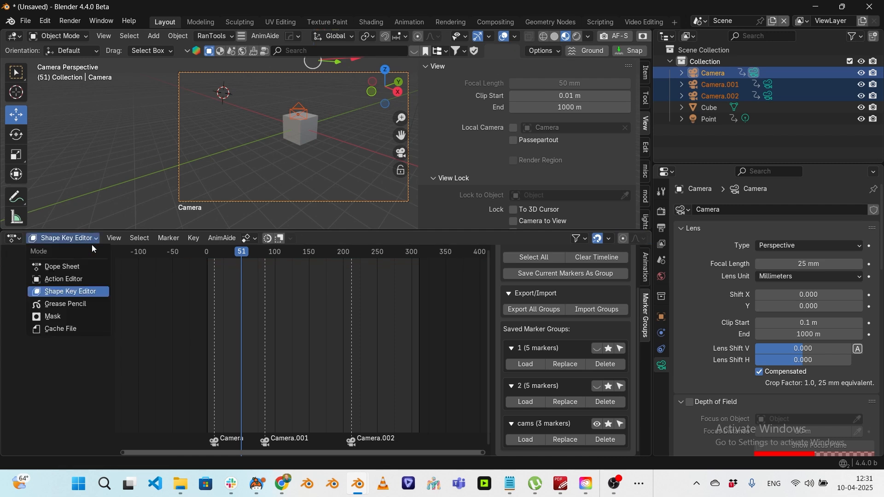
click(90, 308)
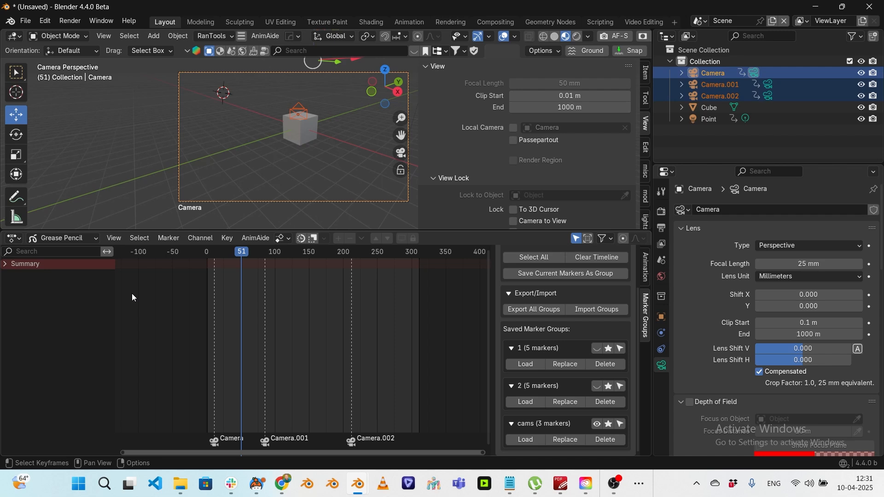
- Check the camera markers in the Video Editing workspace's sequencer and return to the Layout workspace
click(645, 22)
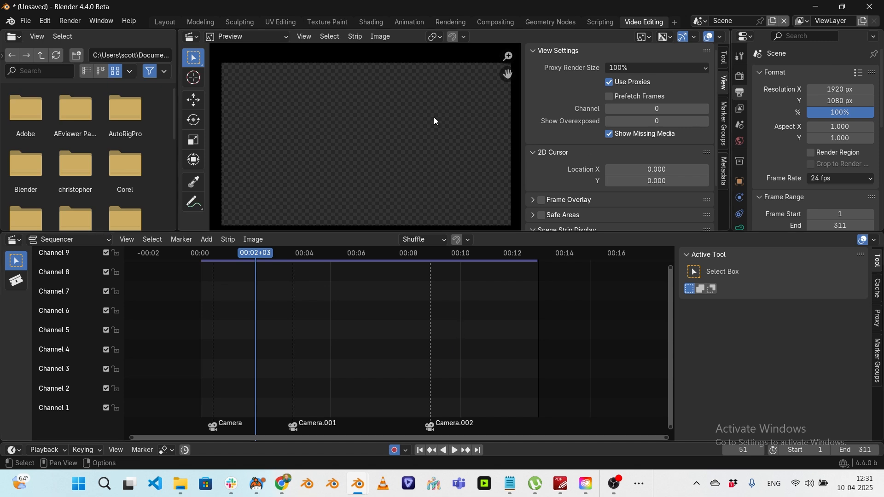
click(168, 21)
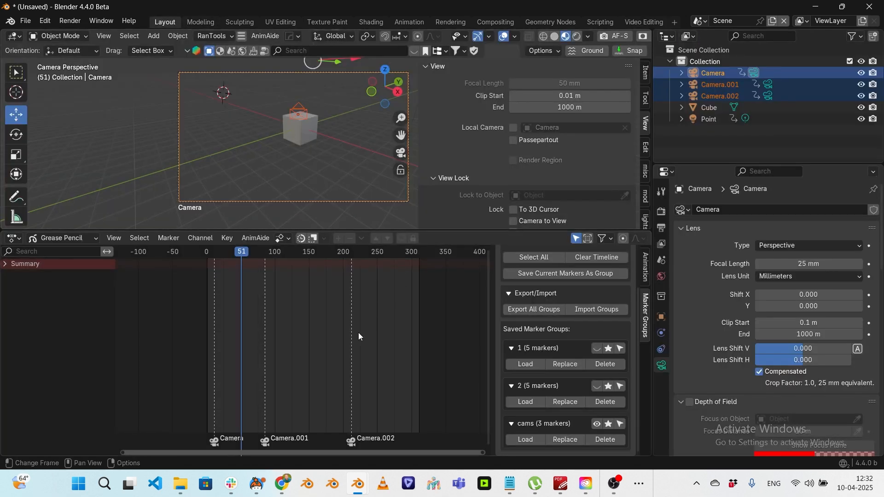
scroll(352, 372, up, 2)
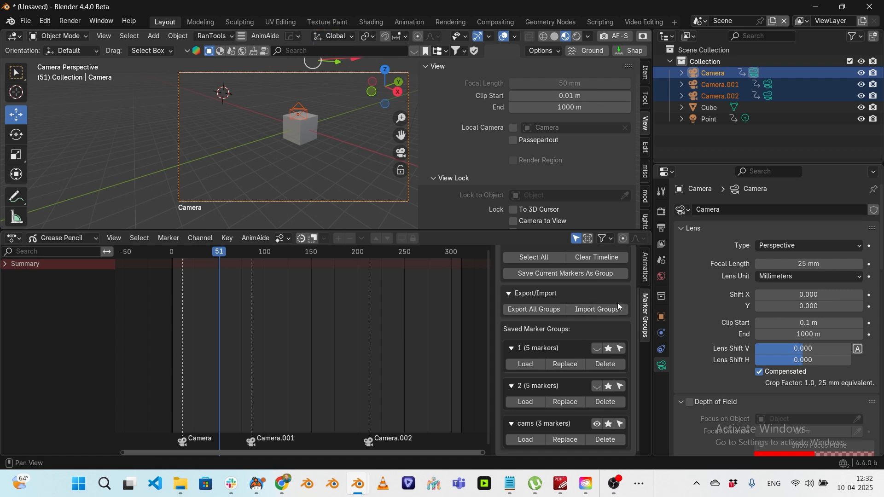
- Hide the cams marker group and move the playhead to frame 0
click(597, 423)
drag(220, 251, 171, 252)
ctrl+middle_drag(167, 280, 207, 284)
middle_drag(193, 290, 329, 289)
mouse_move(230, 281)
ctrl+middle_down()
mouse_move(259, 282)
mouse_move(242, 277)
ctrl+middle_up()
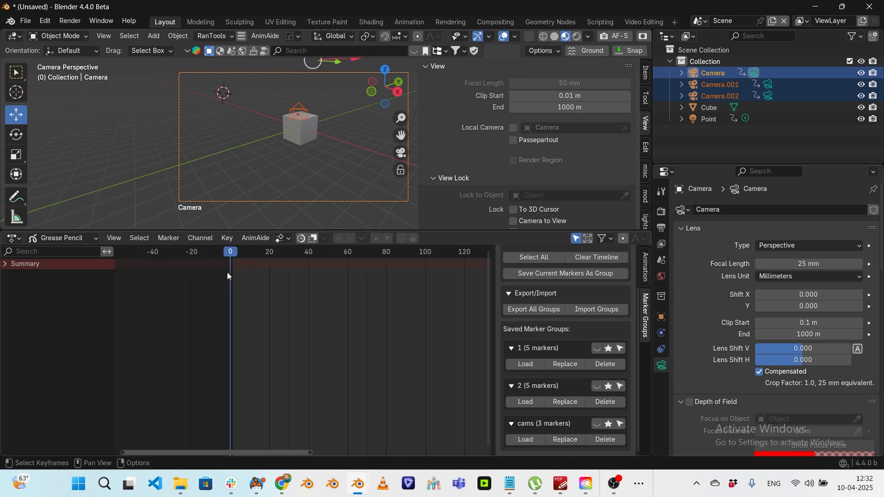
middle_drag(291, 318, 243, 335)
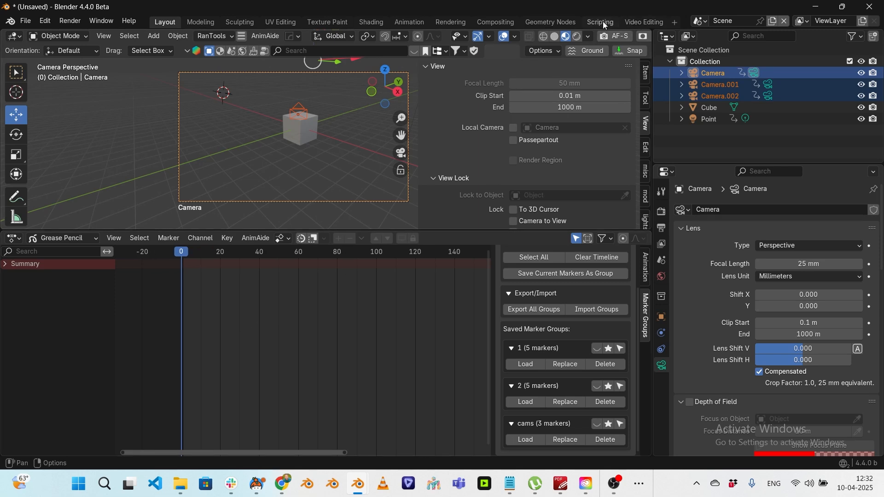
- Examine the frame-moving script in the Scripting workspace with the text editor widened, and return to the Layout workspace
click(563, 23)
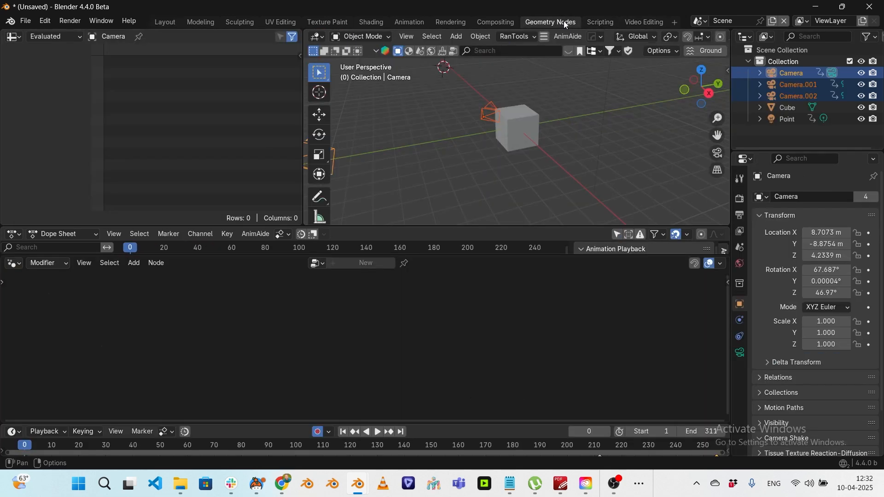
click(167, 22)
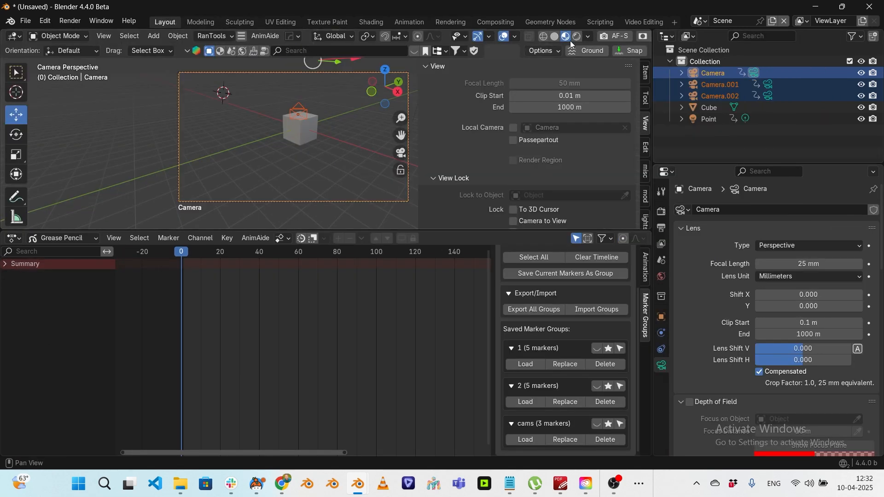
click(599, 22)
click(678, 120)
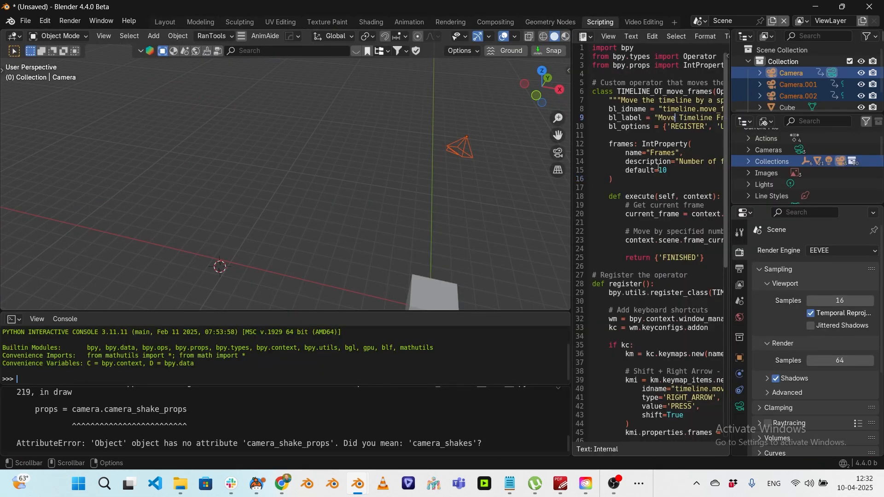
drag(572, 166, 459, 167)
click(665, 143)
mouse_move(728, 70)
mouse_down()
mouse_move(736, 187)
mouse_move(728, 68)
mouse_up()
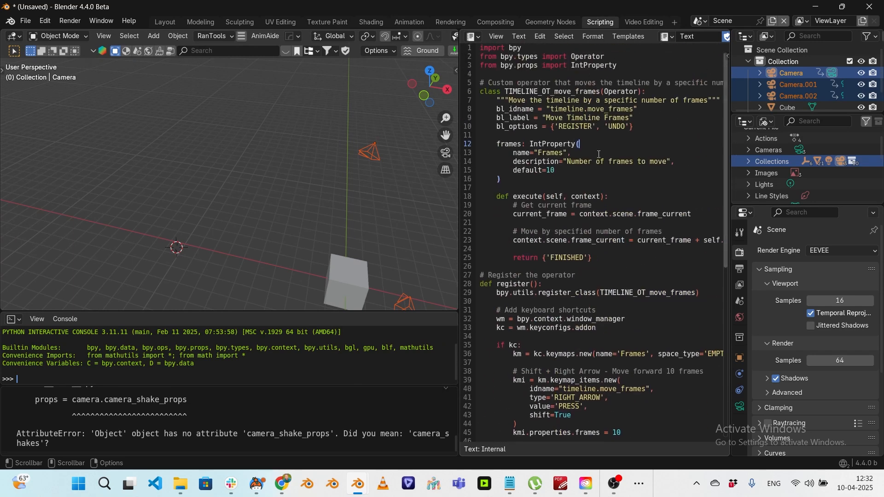
click(165, 22)
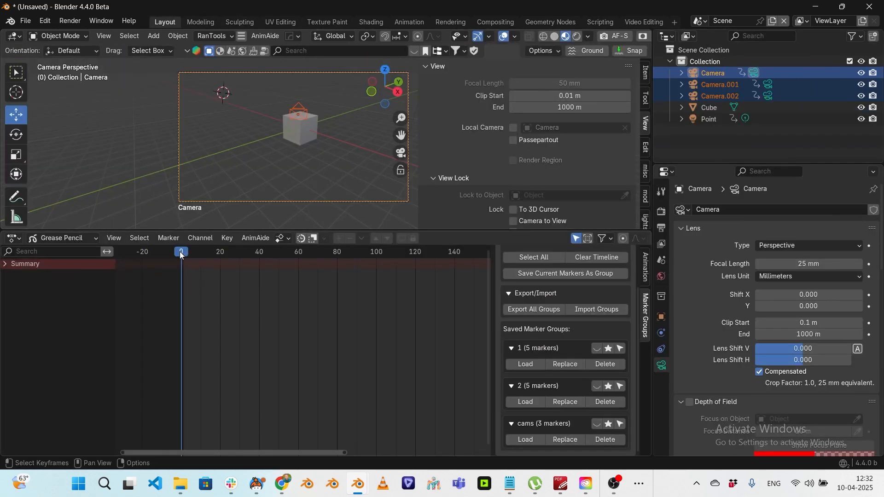
- Add timeline markers at frames 0, 10, 20, 30 and 40
key(space)
key(m)
key(Up)
key(m)
key(Up)
key(m)
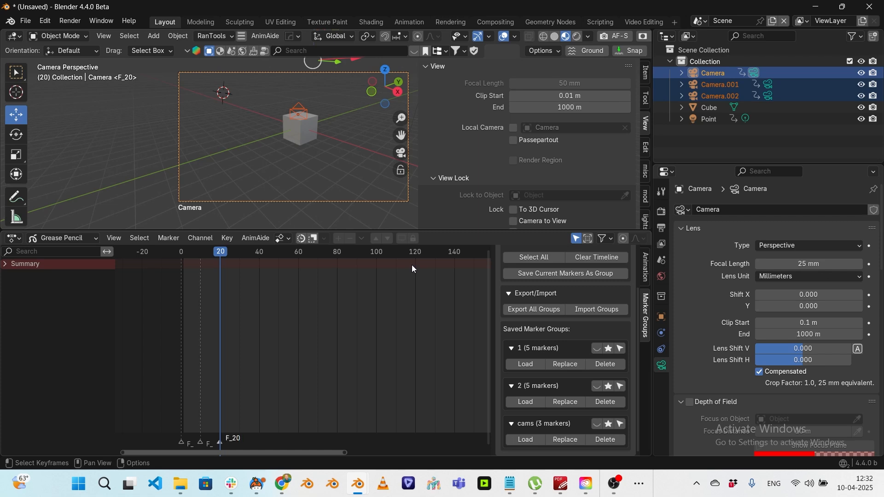
key(Up)
key(m)
key(Up)
key(m)
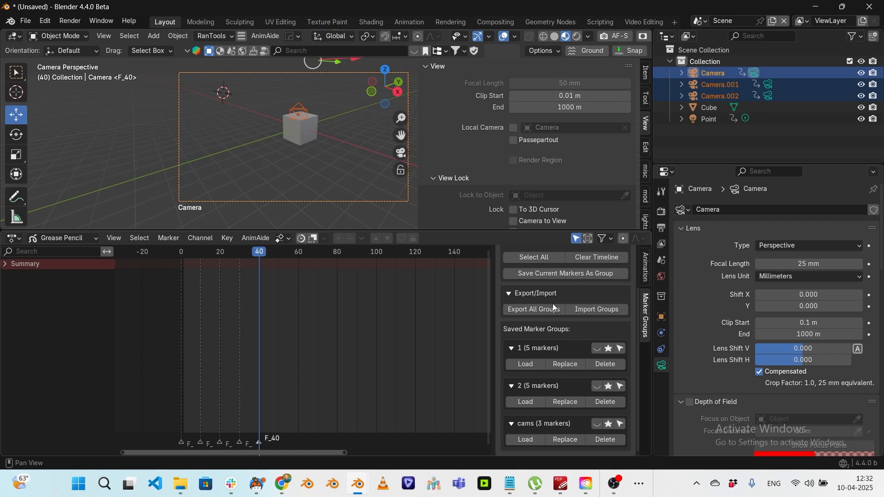
- Save the current timeline markers as a group named "rhyhtm 1"
scroll(578, 270, up, 3)
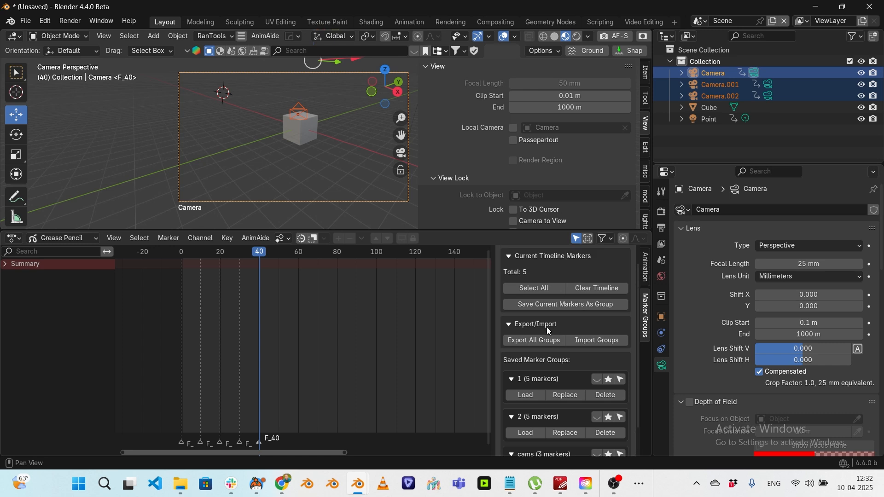
click(557, 305)
text(rhyt)
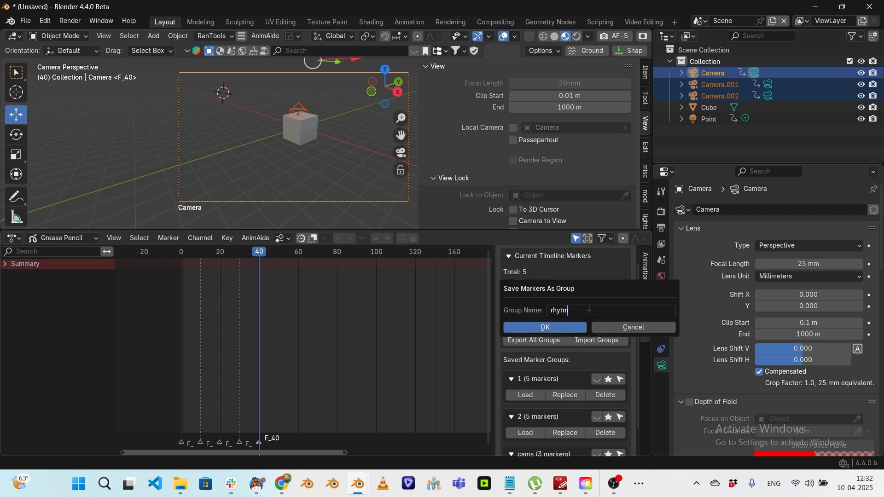
key(BackSpace)
text(htm 1)
click(549, 327)
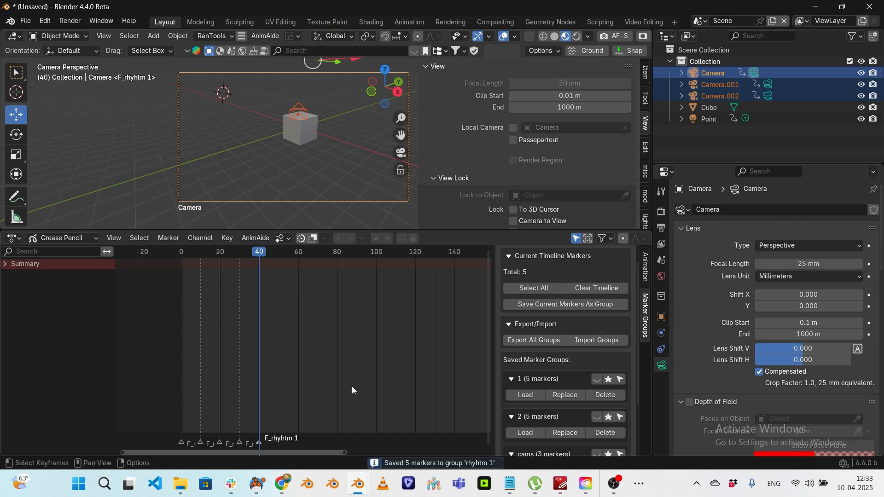
- Inspect the names of the newly saved markers and select all markers on the timeline
middle_drag(331, 346, 339, 361)
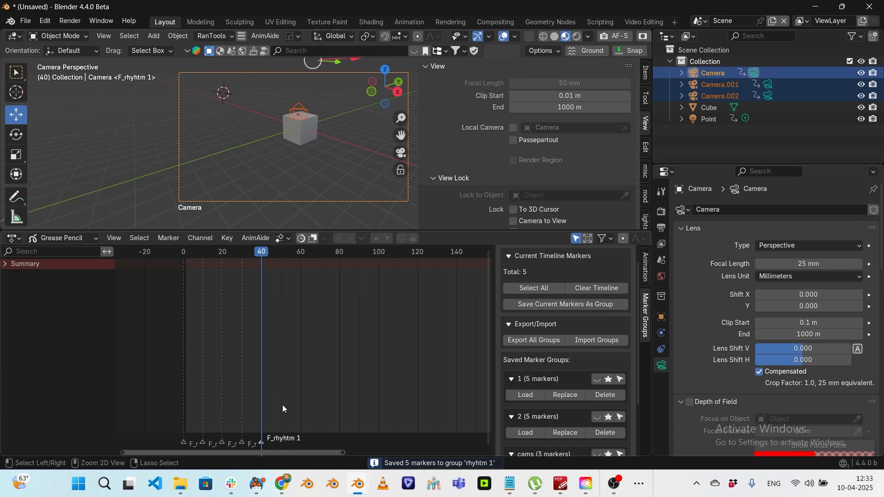
ctrl+middle_drag(282, 406, 322, 401)
mouse_move(242, 397)
middle_down()
mouse_move(443, 383)
mouse_move(386, 381)
middle_up()
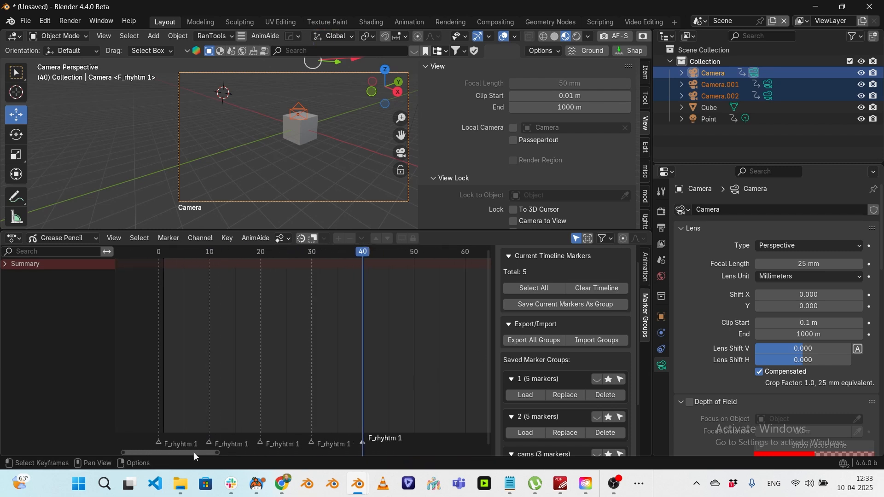
ctrl+middle_drag(376, 398, 367, 400)
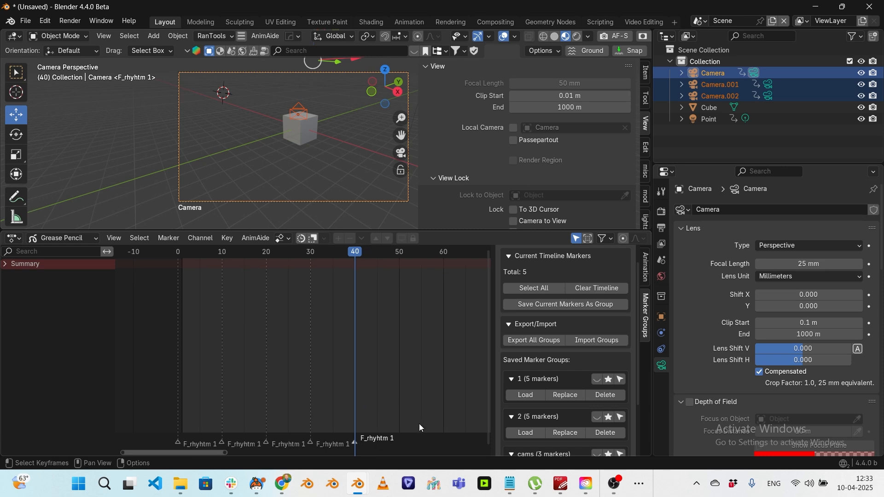
ctrl+middle_drag(408, 373, 249, 385)
click(540, 289)
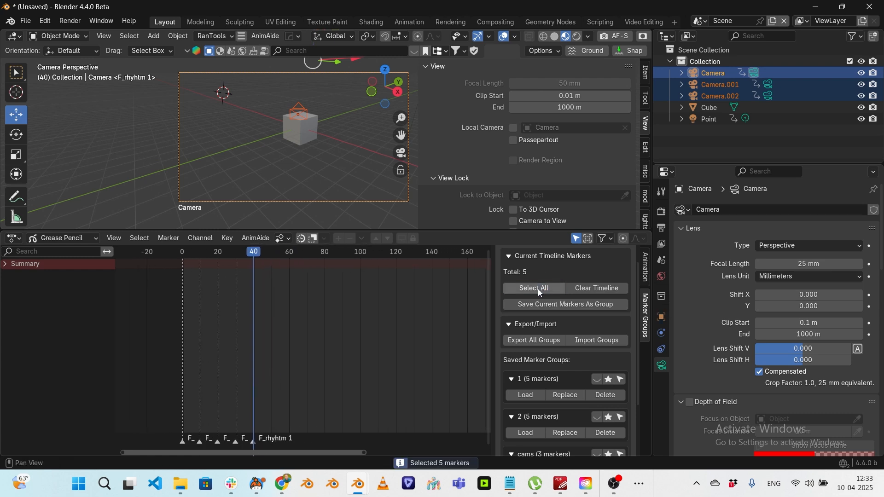
- Hide and show the rhyhtm 1 group again, and move its five markers about 62 frames later
scroll(557, 374, down, 4)
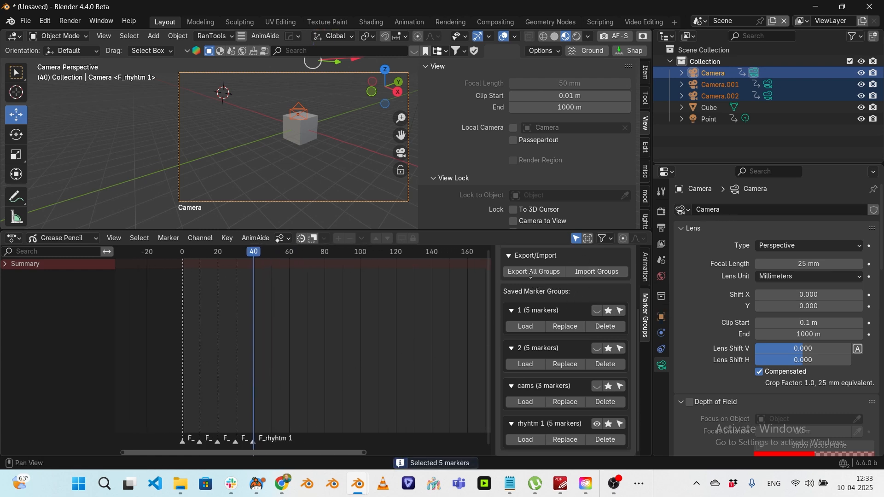
click(599, 424)
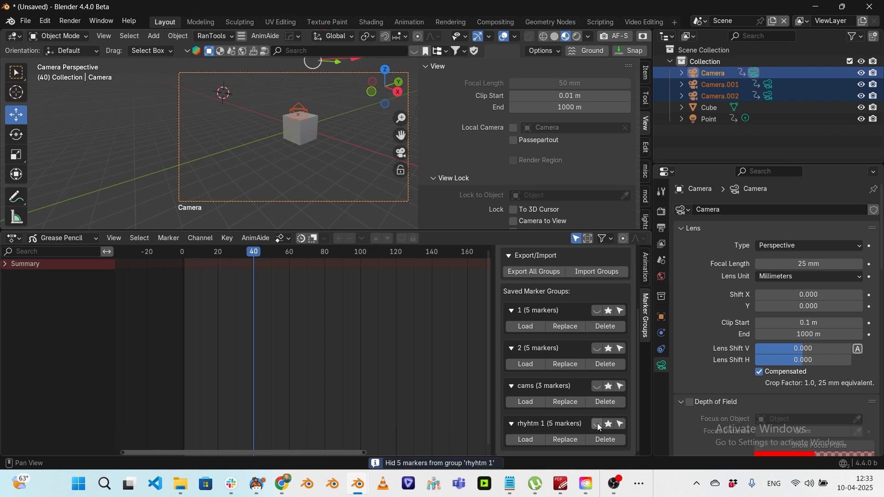
click(598, 424)
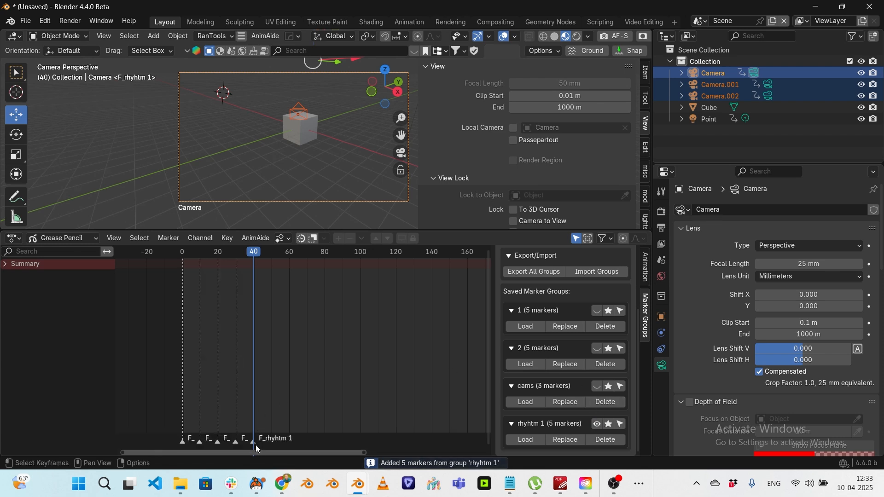
drag(255, 444, 371, 429)
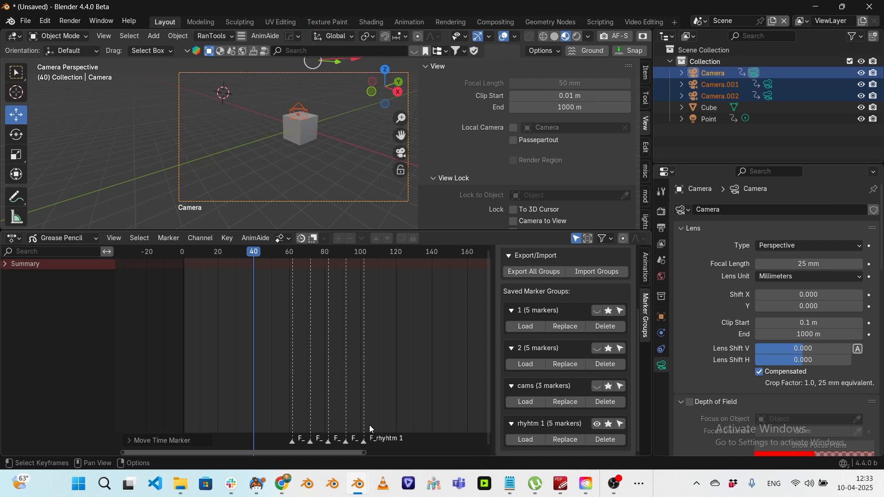
- Cancel loading the rhyhtm 1 group, and hide and show it to bring its markers back to their saved frames
click(525, 441)
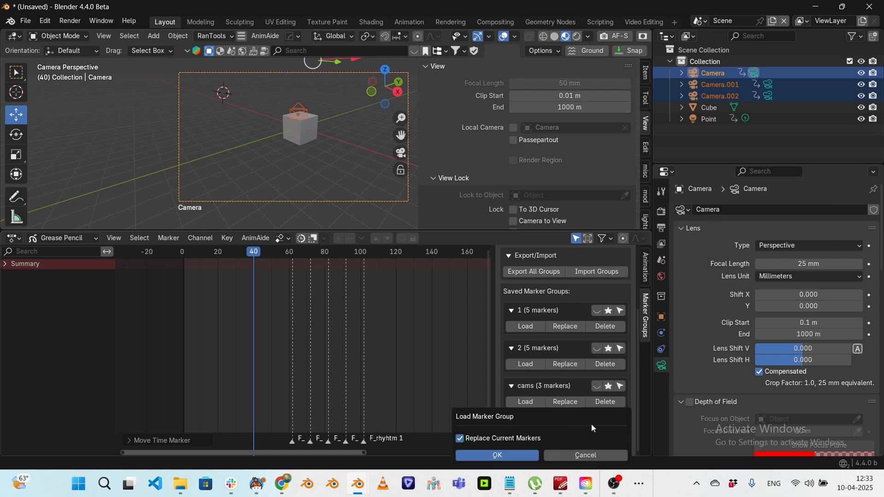
click(591, 455)
click(597, 423)
click(598, 424)
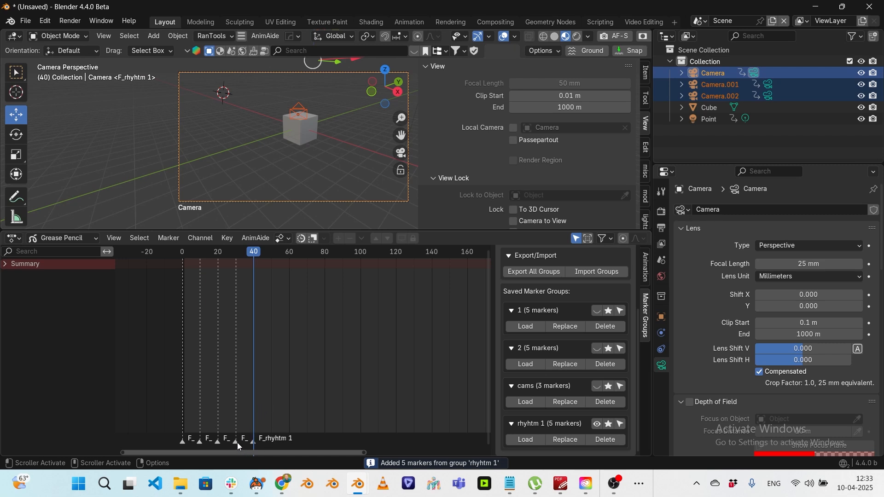
- Move the five markers about 51 frames later, replace the saved rhyhtm 1 group with them, and reload the group by toggling it
drag(235, 443, 332, 433)
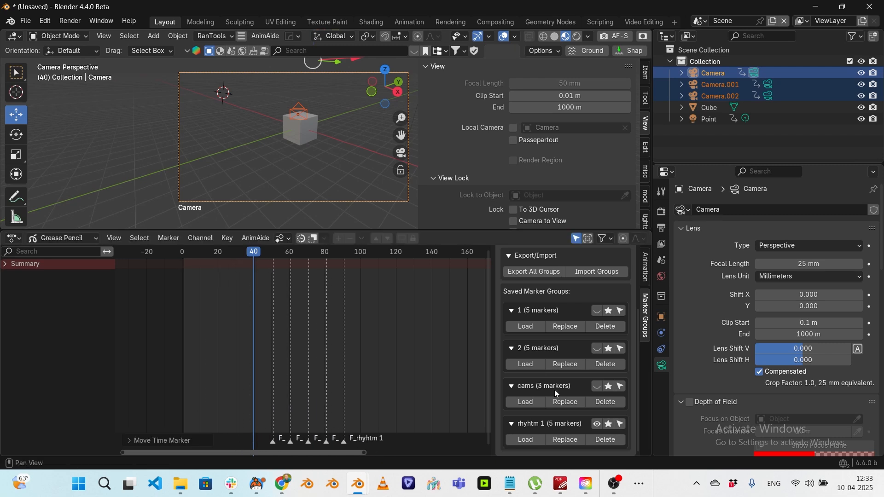
click(568, 441)
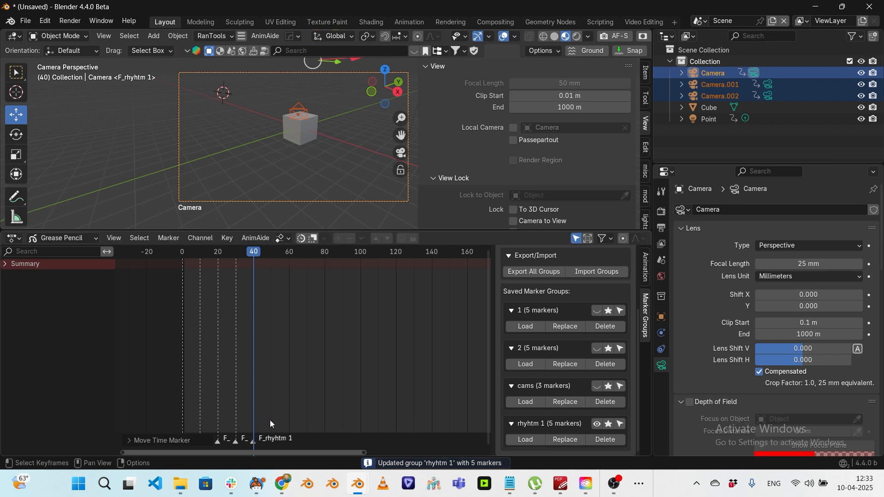
click(598, 425)
click(598, 425)
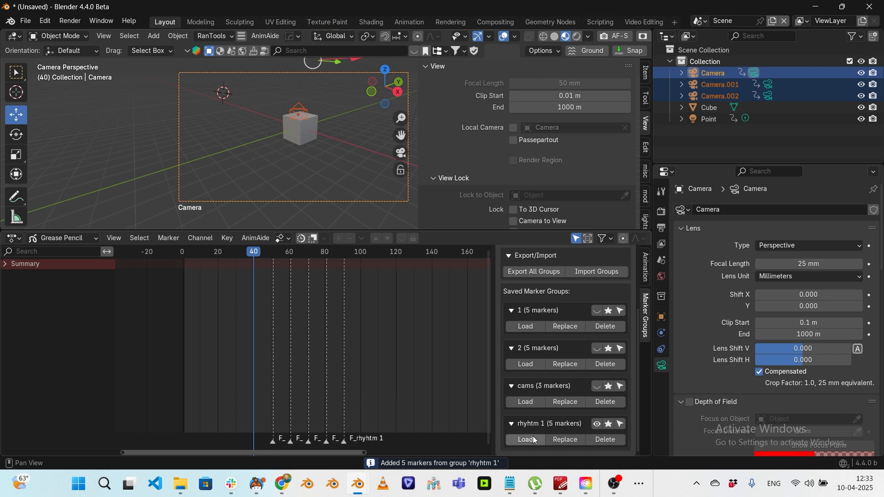
- Move the five markers back to start at about frame 3 and replace the saved rhyhtm 1 group with them
drag(344, 440, 249, 449)
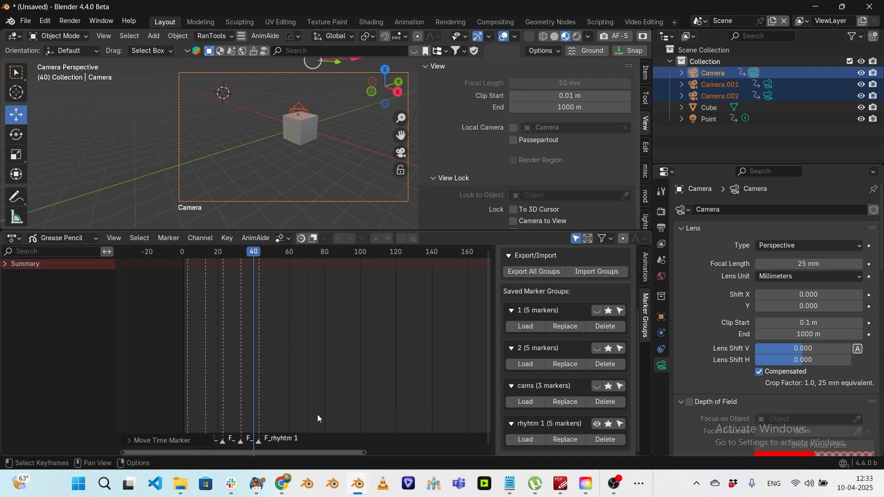
click(567, 441)
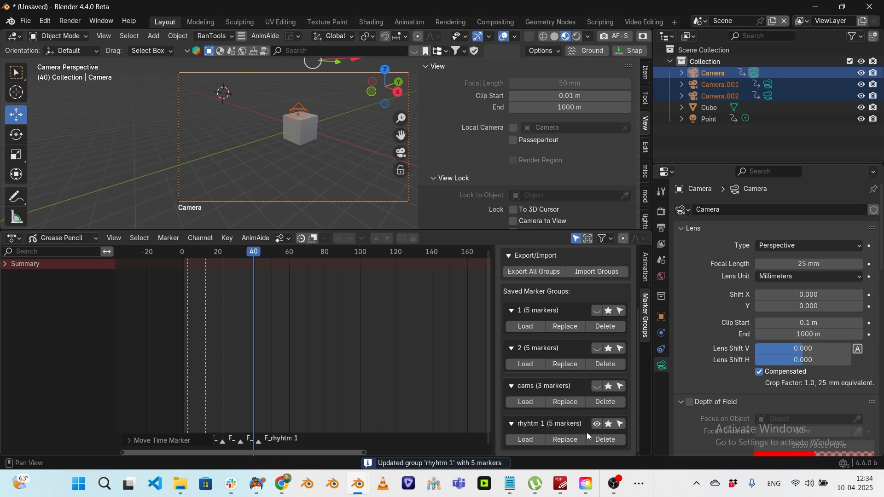
- Clear all markers from the timeline and show the saved rhyhtm 1 group again
scroll(582, 350, up, 4)
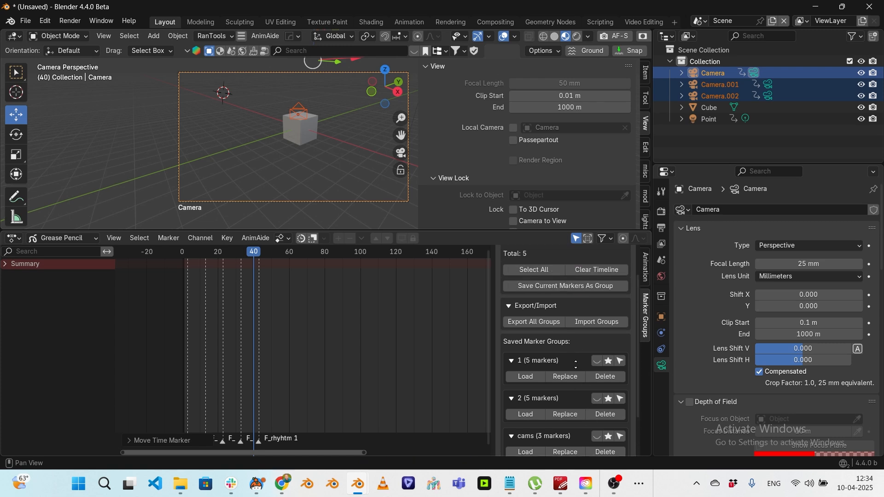
click(595, 308)
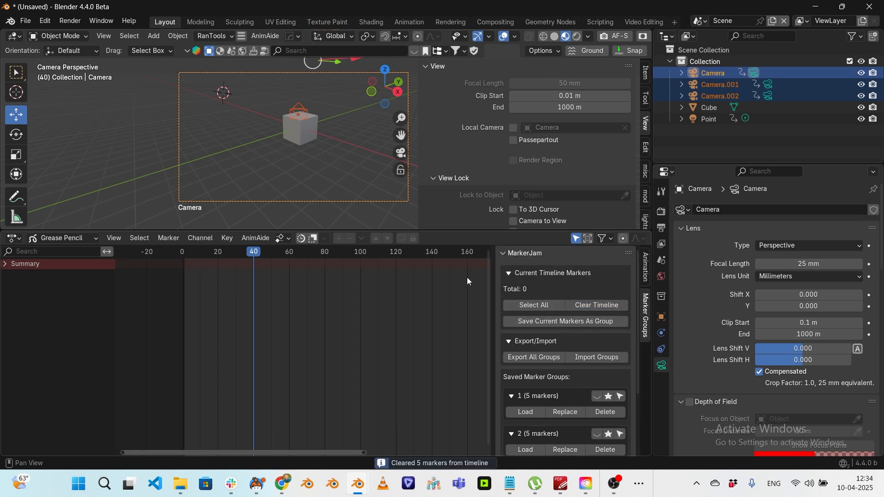
scroll(582, 388, down, 5)
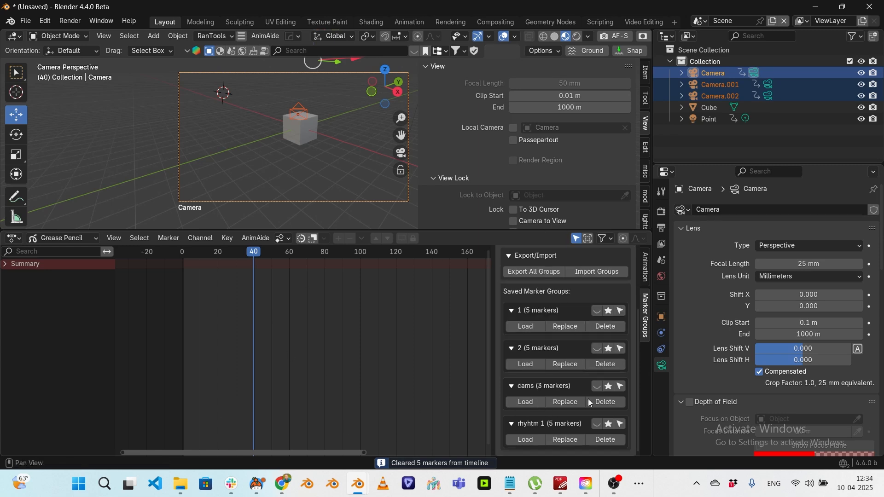
click(597, 424)
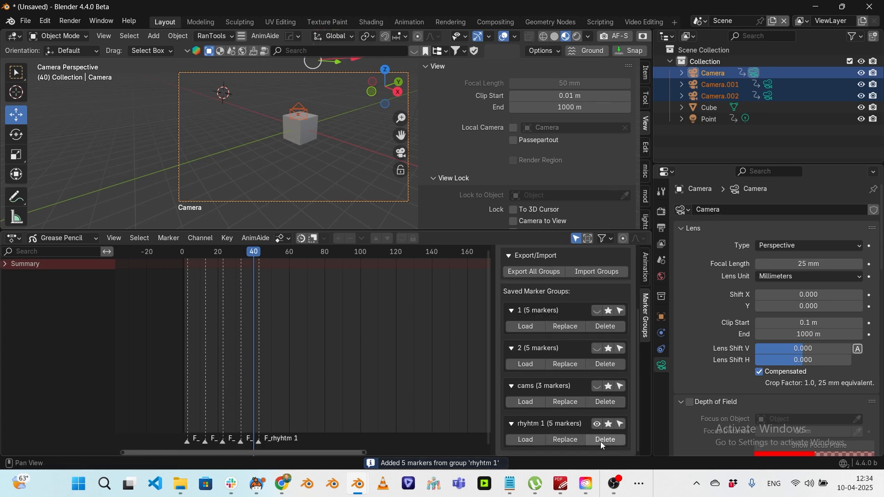
scroll(603, 414, up, 6)
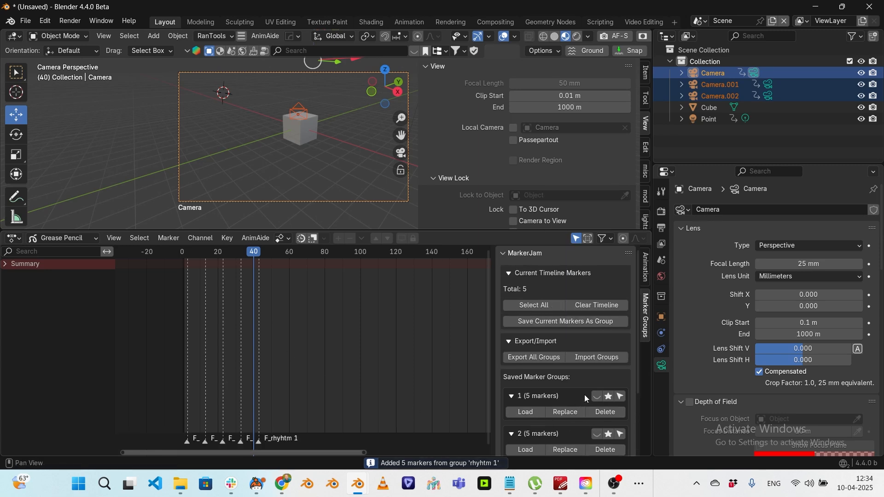
scroll(575, 322, down, 6)
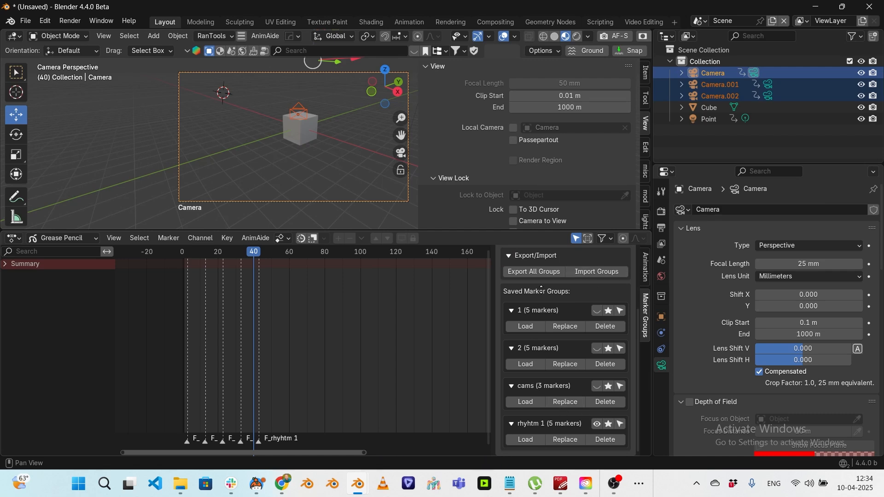
- Move the five markers to start at about frame 54 and save them as a group named "rhyhtm 2"
middle_drag(402, 400, 355, 395)
drag(212, 443, 302, 437)
scroll(557, 324, up, 1)
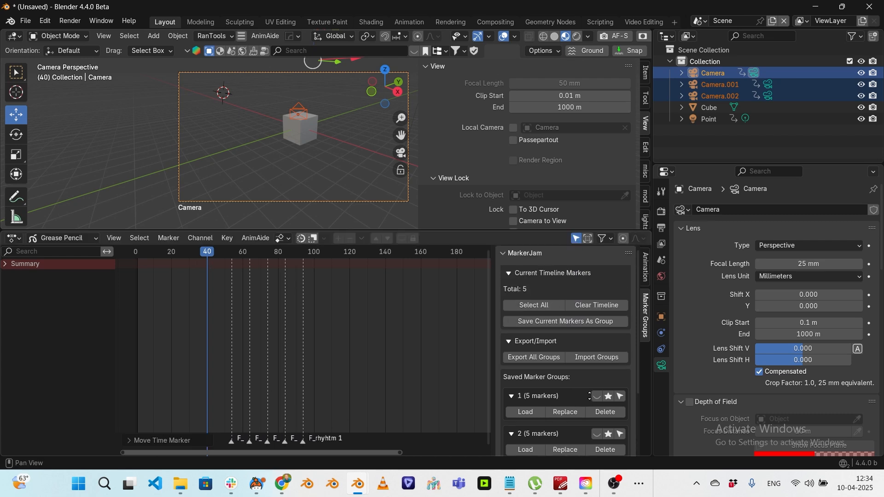
click(580, 322)
click(607, 327)
click(586, 326)
drag(582, 327, 602, 327)
text(2)
click(579, 344)
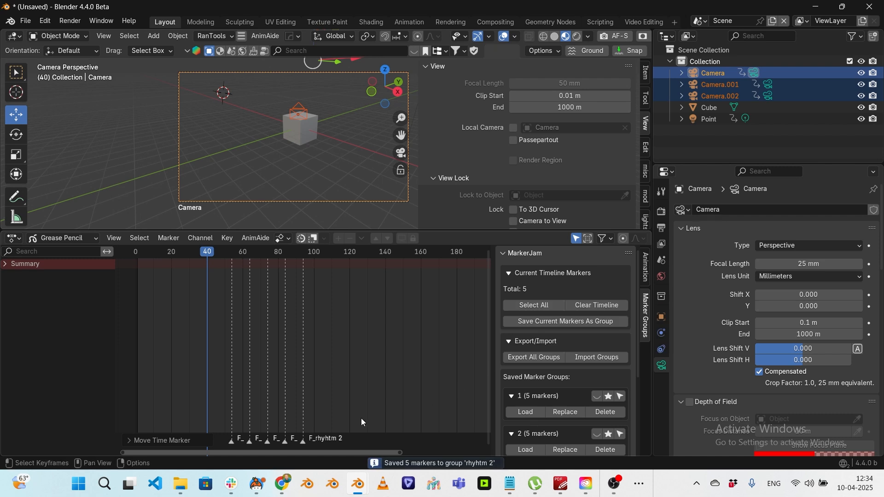
- Move the five markers about 62 frames later and save them as a group named "rhyhtm 3"
drag(303, 441, 424, 422)
click(568, 324)
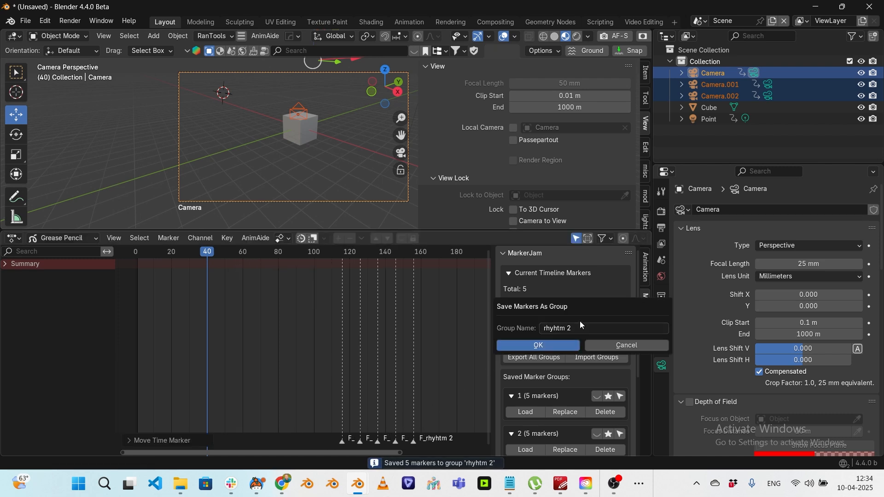
double_click(590, 329)
text(3)
key(Return)
click(561, 343)
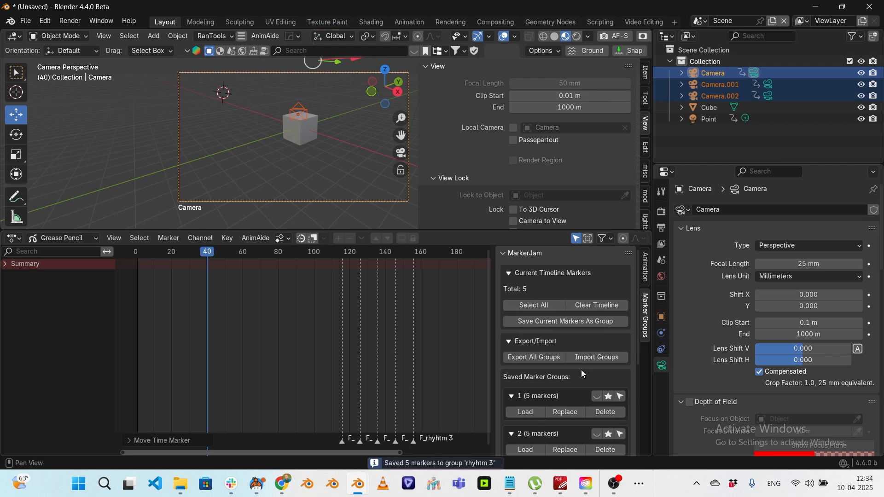
- Show the rhyhtm 1 group alongside rhyhtm 3, and show the rhyhtm 2 group briefly before hiding it again
scroll(581, 369, down, 8)
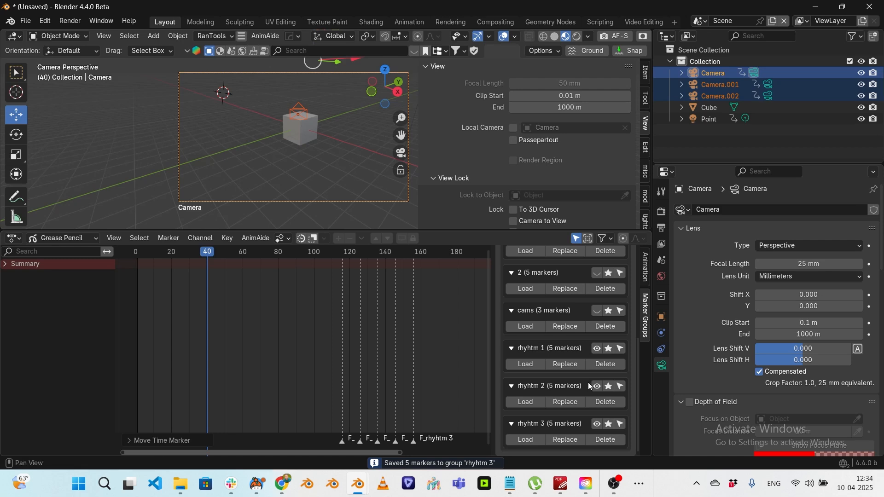
click(597, 350)
click(597, 349)
click(597, 386)
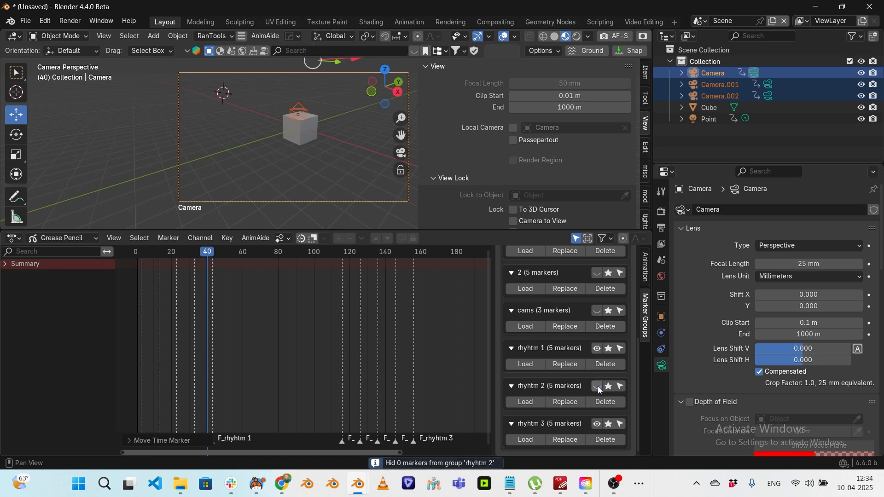
click(597, 386)
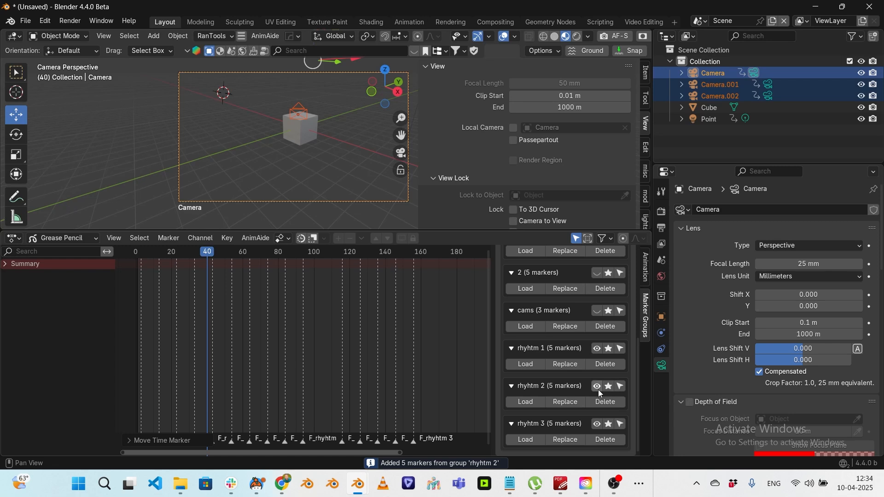
click(598, 387)
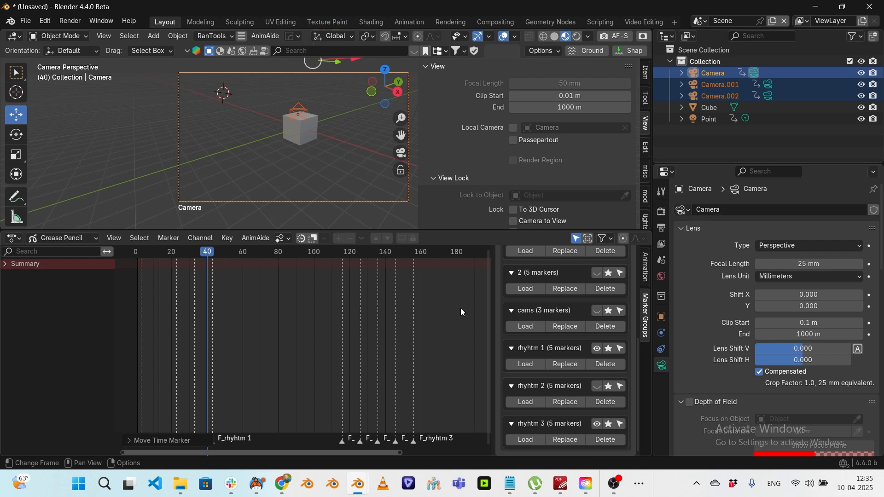
- Set the current frame to 15 and display the saved marker groups in the Video Editing workspace's sequencer
drag(206, 253, 158, 254)
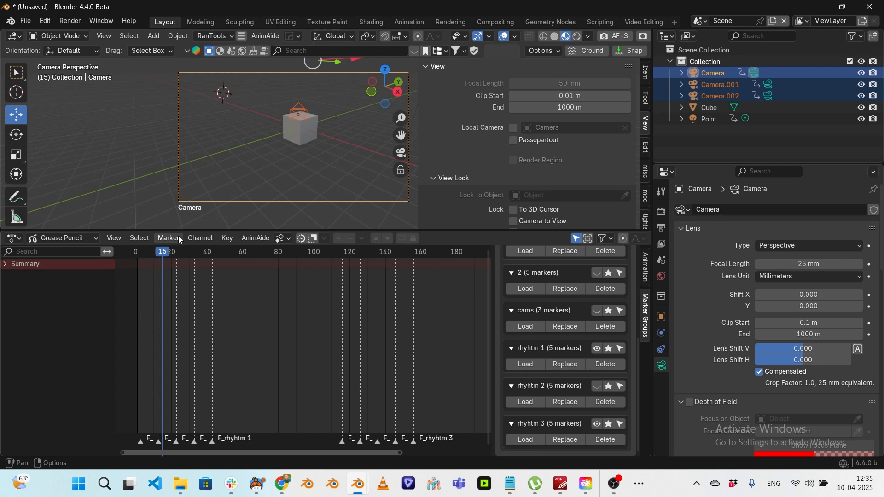
click(642, 21)
middle_drag(357, 329, 408, 323)
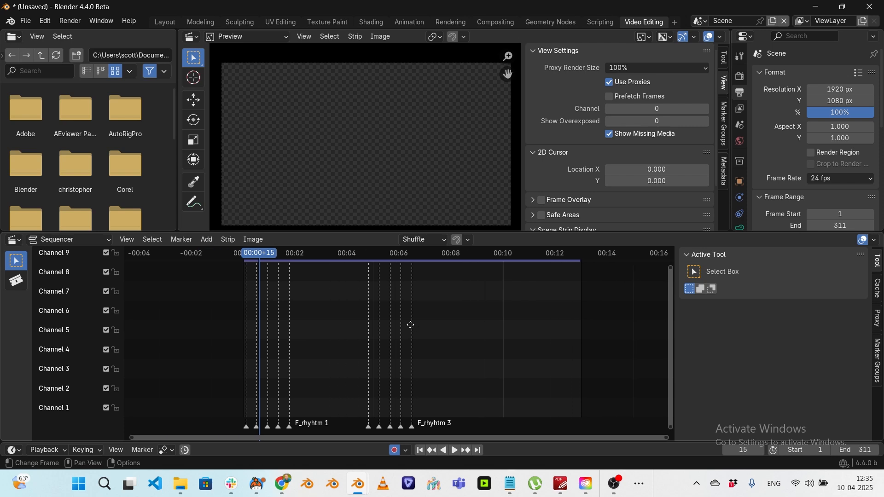
scroll(355, 329, up, 2)
ctrl+middle_drag(351, 330, 324, 326)
ctrl+middle_drag(410, 291, 411, 296)
click(876, 359)
middle_drag(753, 379, 742, 249)
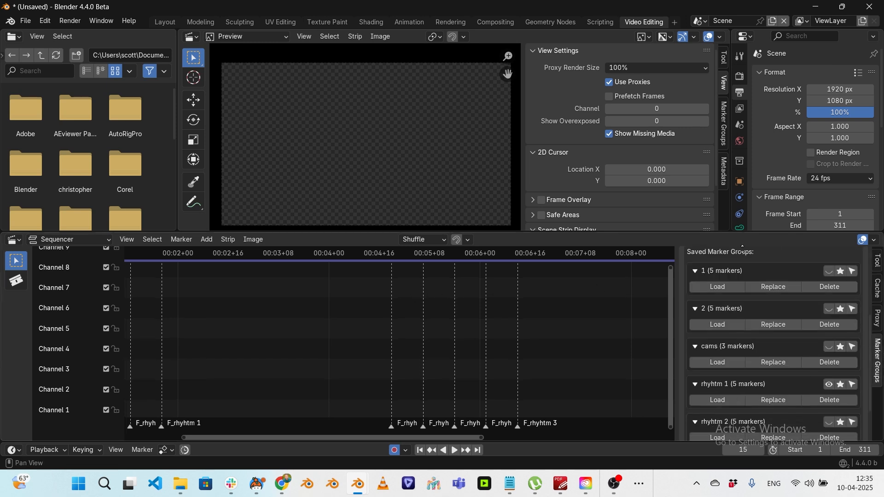
- Show the rhyhtm 2 group, move its markers about 4 frames later, and replace the saved group with all current timeline markers
scroll(773, 322, down, 3)
click(828, 371)
middle_drag(336, 311, 400, 296)
click(854, 372)
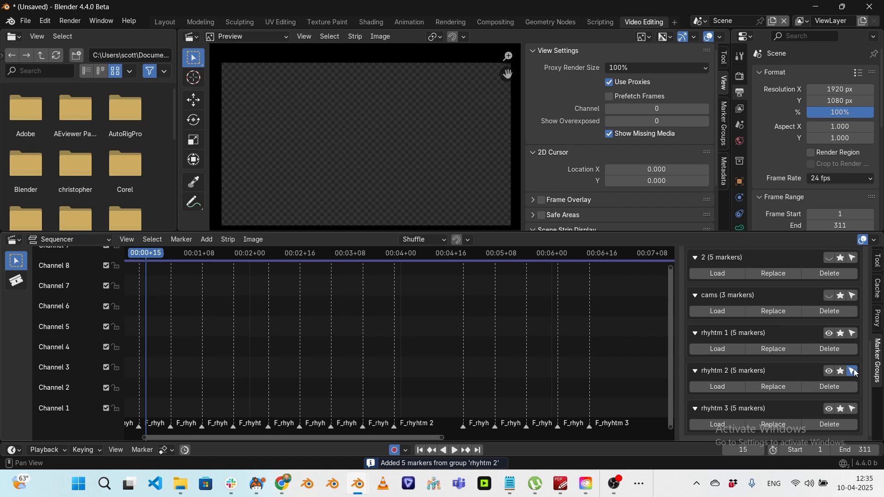
drag(394, 427, 415, 424)
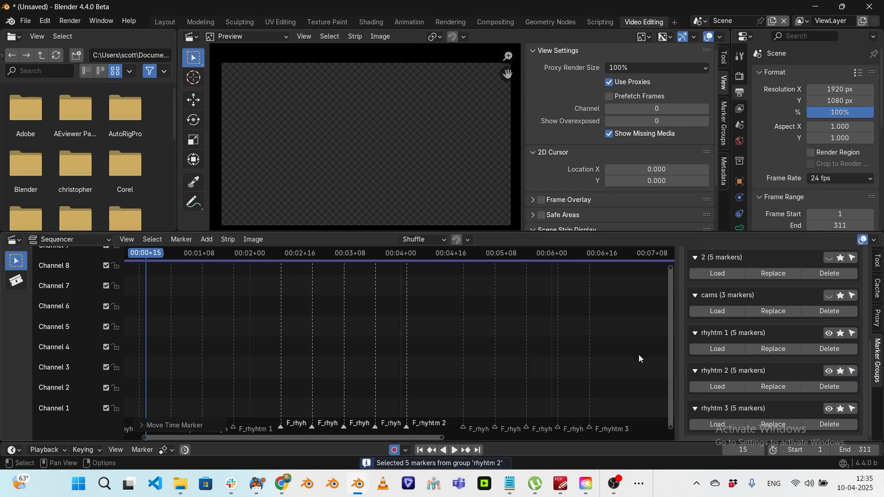
click(778, 388)
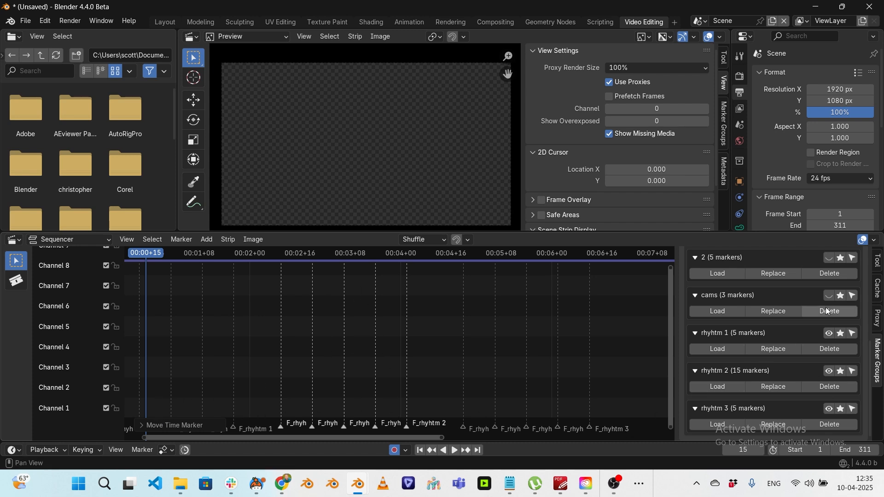
- Clear all markers from the sequencer timeline and show the updated rhyhtm 2 group
scroll(792, 302, up, 5)
scroll(805, 305, up, 3)
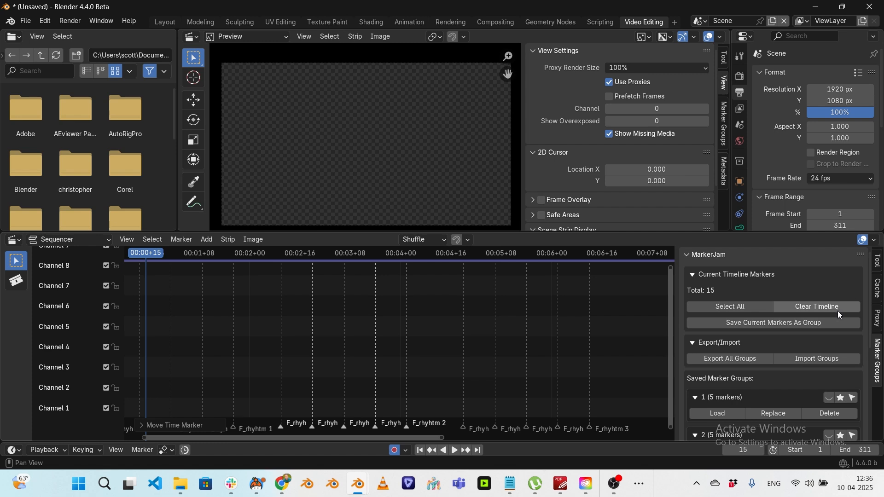
click(827, 304)
scroll(783, 308, down, 8)
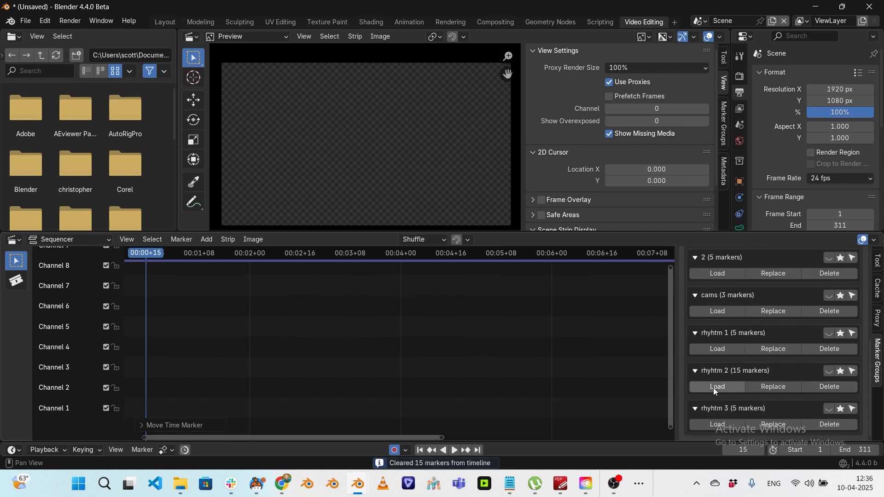
click(830, 371)
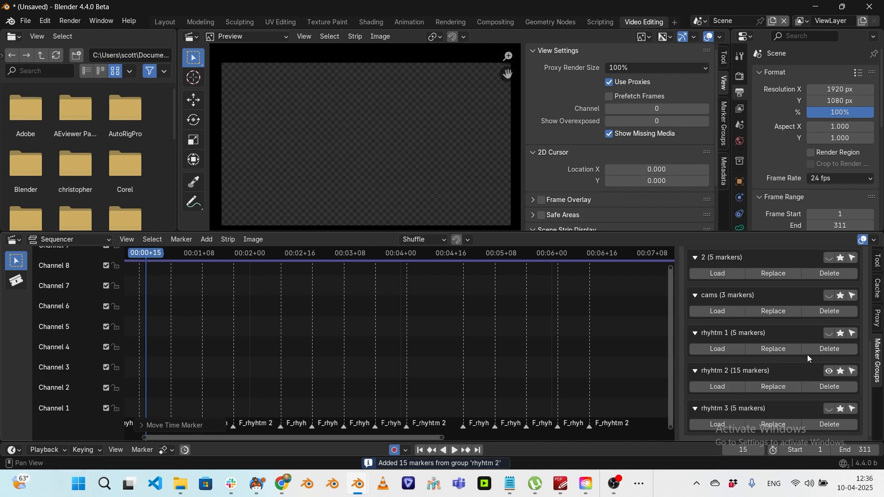
middle_drag(570, 371, 580, 370)
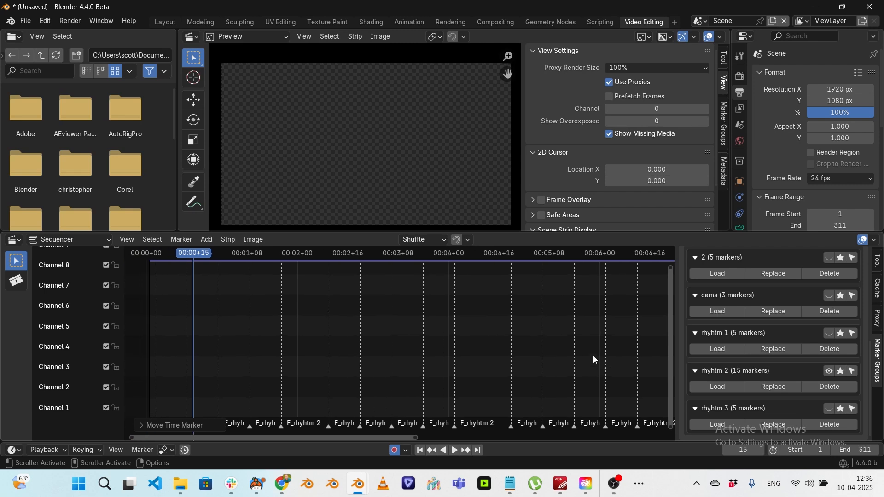
scroll(584, 353, down, 3)
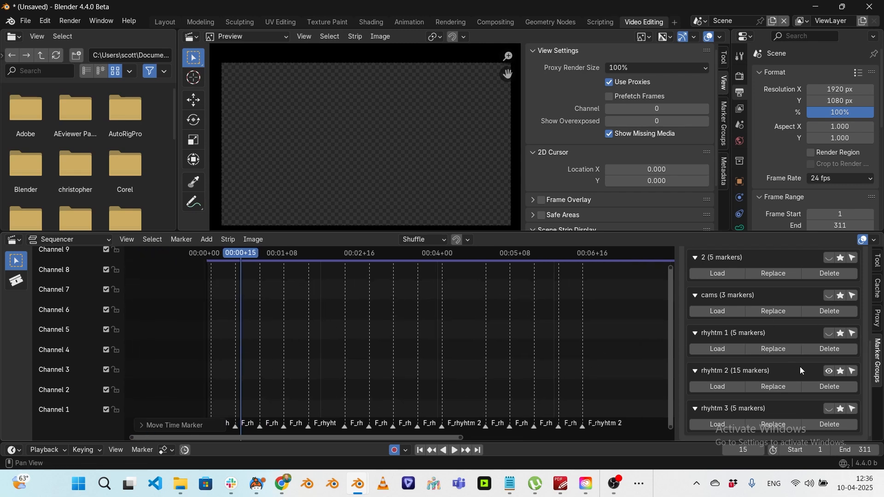
- Show the rhyhtm 1 group in the sequencer, select its markers, and try to move them along the timeline
click(829, 335)
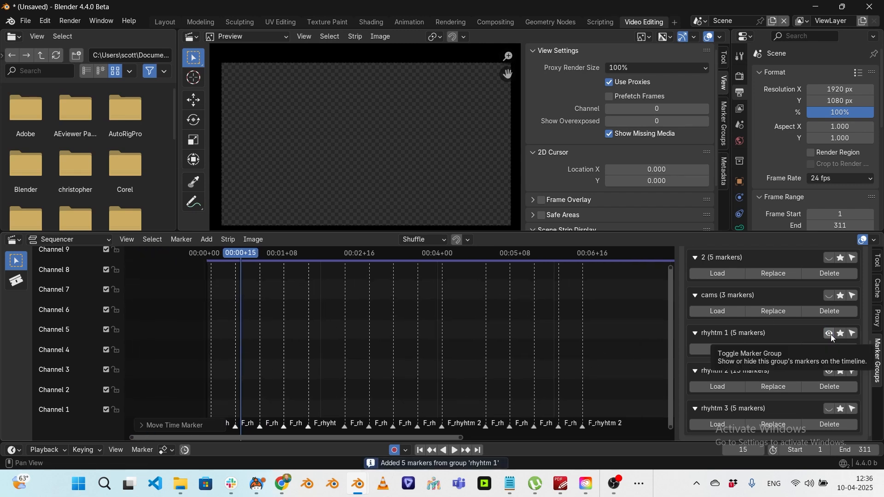
click(854, 336)
drag(308, 426, 326, 422)
key(Escape)
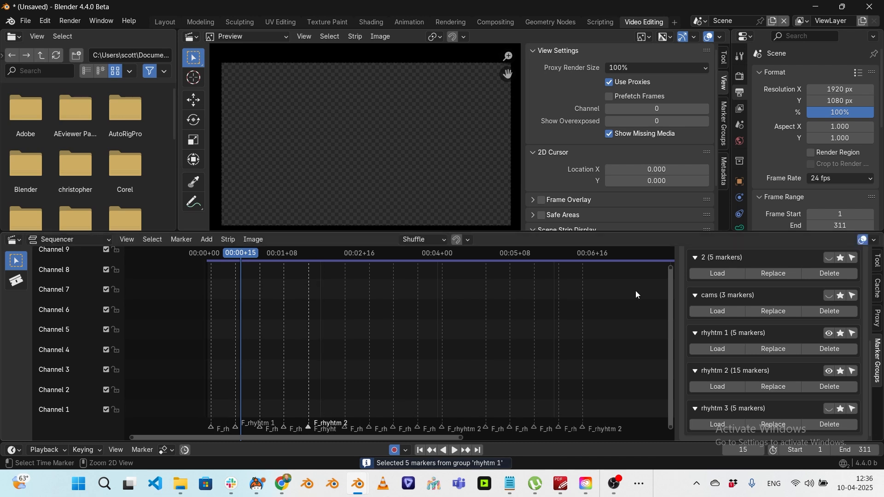
click(288, 428)
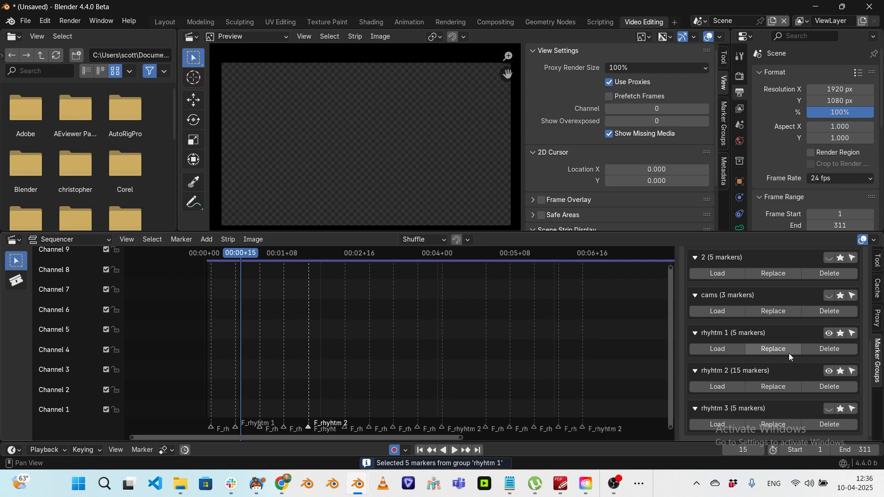
- Hide the rhyhtm 1 group and delete the last five markers of rhyhtm 2 from the sequencer timeline
click(853, 372)
click(828, 335)
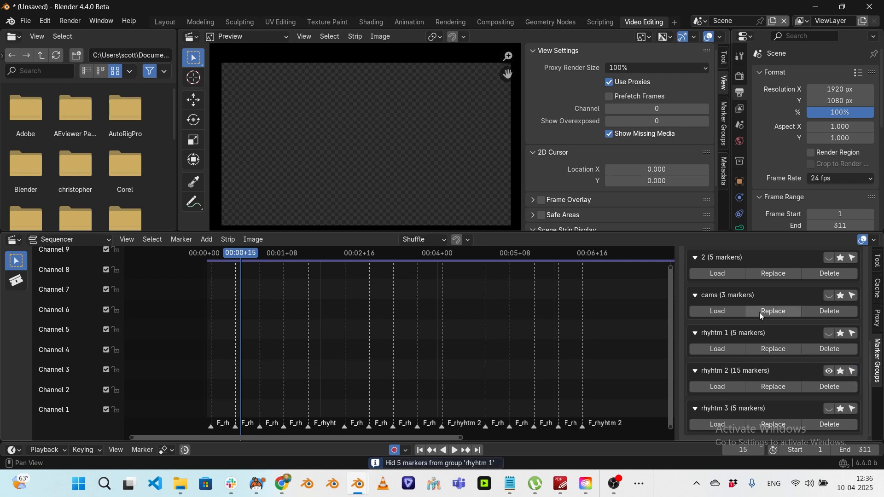
drag(613, 429, 478, 435)
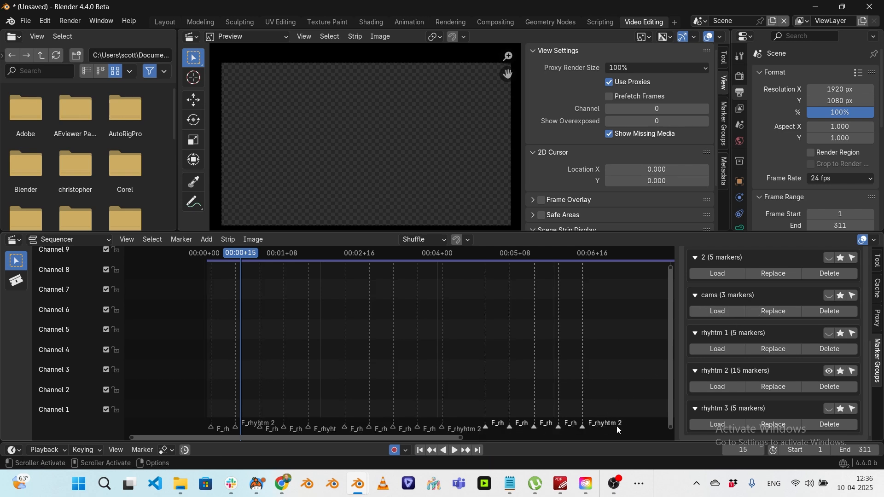
key(x)
click(493, 424)
- Delete the first five markers on the timeline and replace the saved rhyhtm 2 group with the remaining markers
drag(327, 423, 211, 434)
key(x)
click(261, 426)
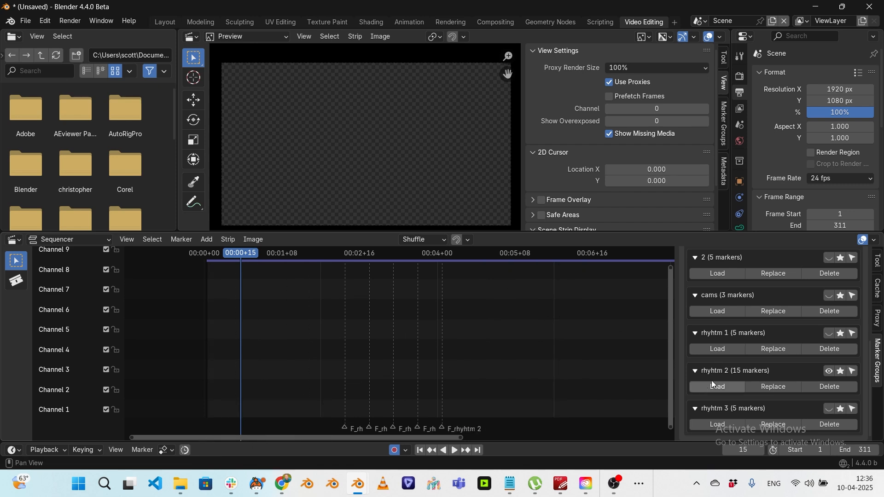
click(779, 388)
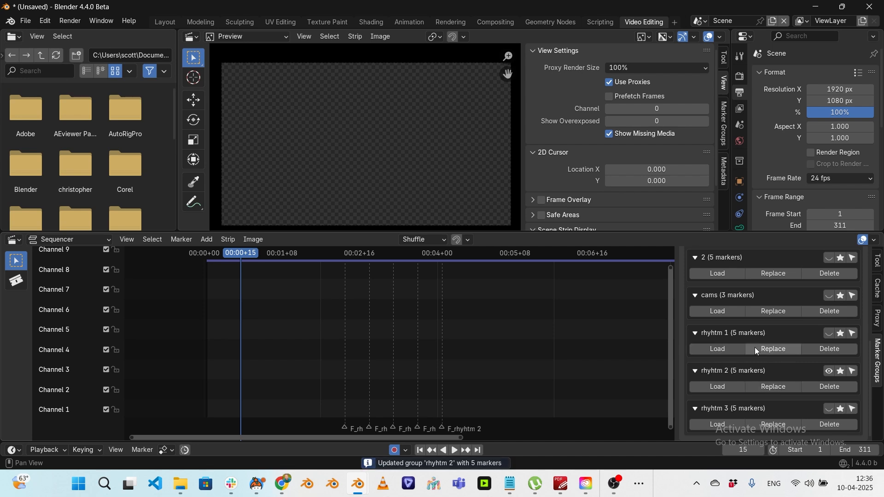
- Toggle the rhyhtm 1, rhyhtm 2 and rhyhtm 3 groups in turn to check their markers, leaving only rhyhtm 2 shown
click(831, 338)
click(830, 338)
click(832, 371)
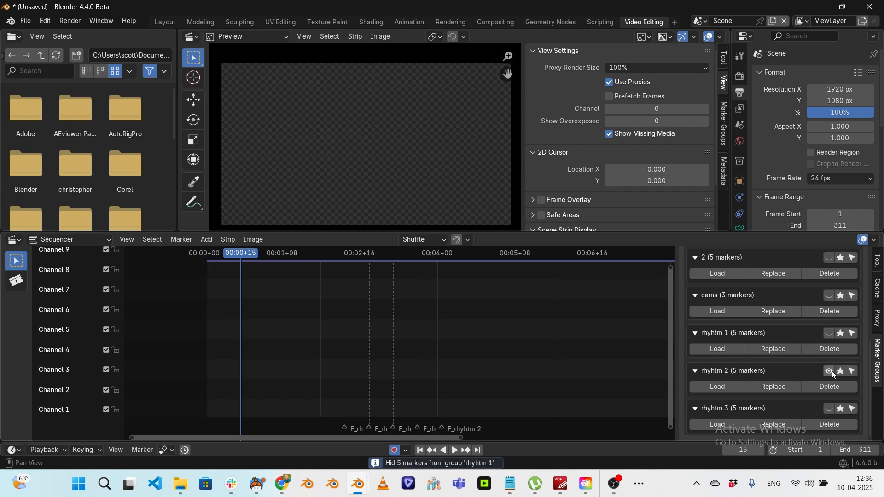
click(833, 370)
click(831, 410)
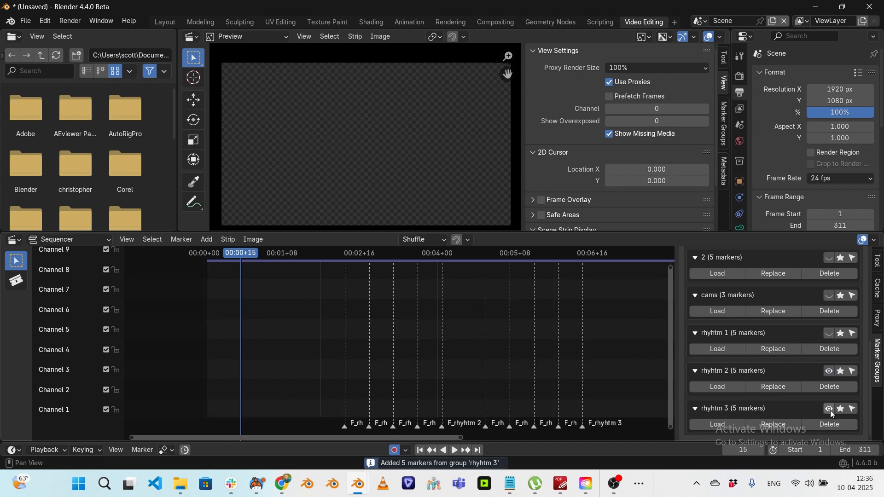
click(831, 410)
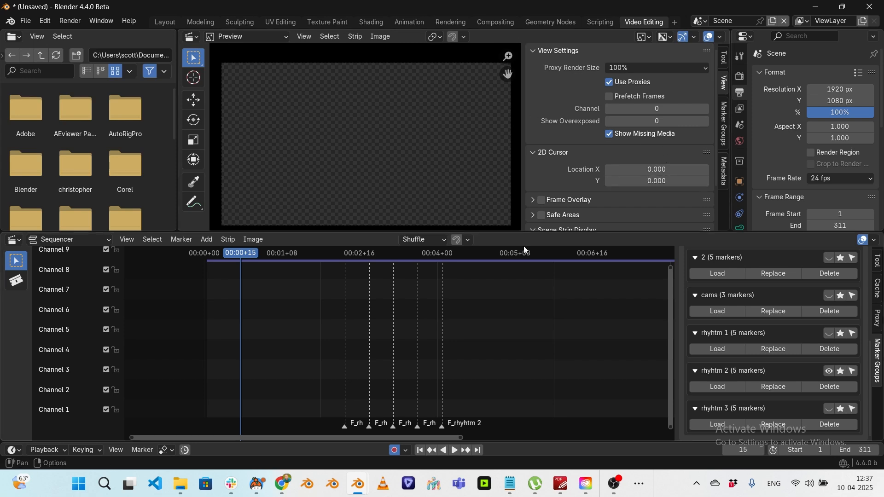
- Scrub and play the sequencer timeline, and set the current frame to 27
mouse_move(234, 257)
mouse_down()
mouse_move(220, 254)
mouse_move(238, 254)
mouse_up()
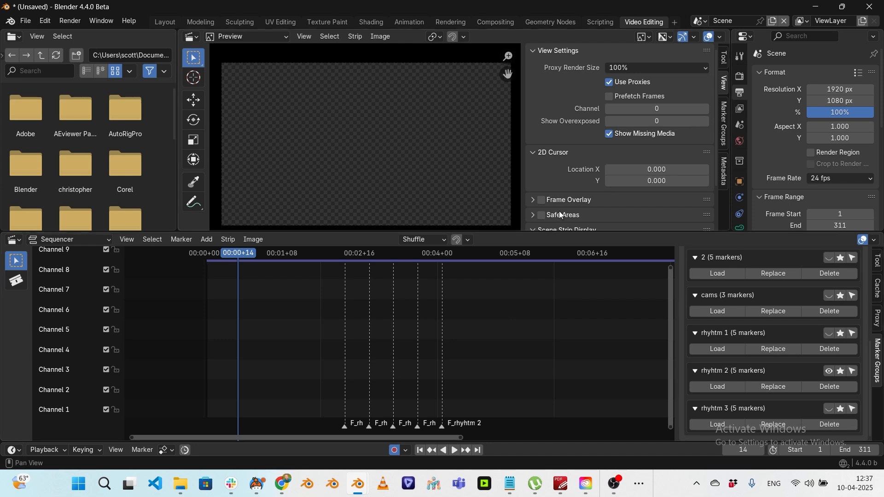
key(space)
mouse_move(264, 253)
mouse_down()
mouse_move(388, 255)
mouse_move(270, 253)
mouse_up()
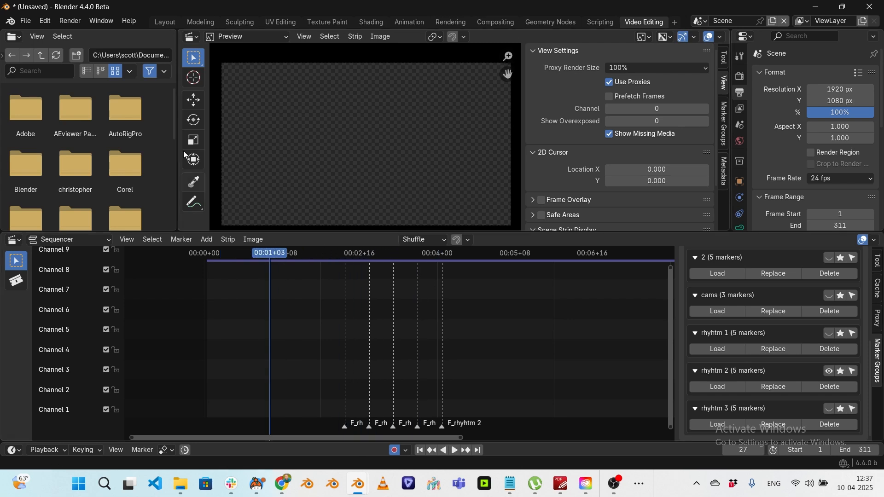
- Switch to the Layout workspace and move the rhyhtm 2 markers about 7 frames earlier on the timeline
click(164, 22)
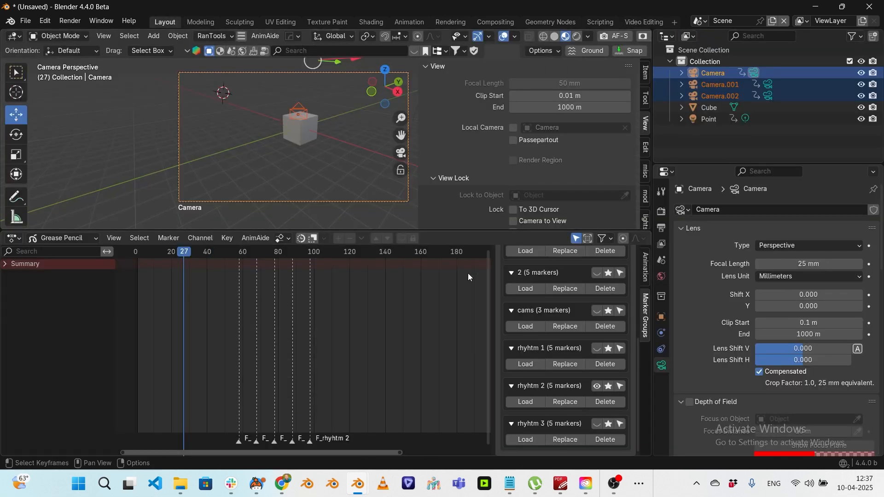
scroll(601, 302, up, 4)
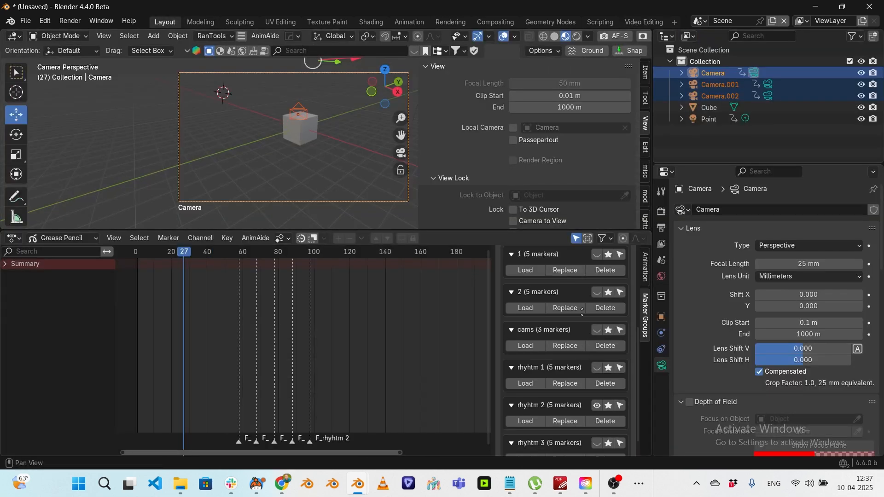
scroll(529, 340, down, 4)
key(g)
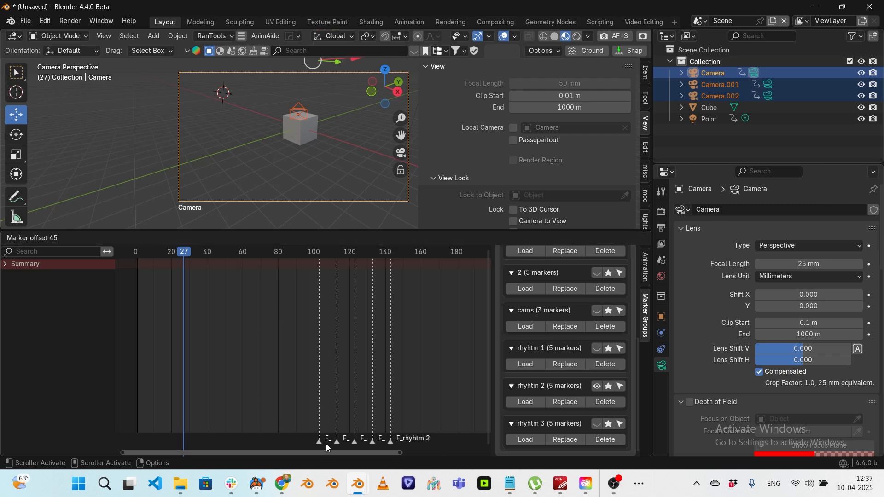
click(217, 451)
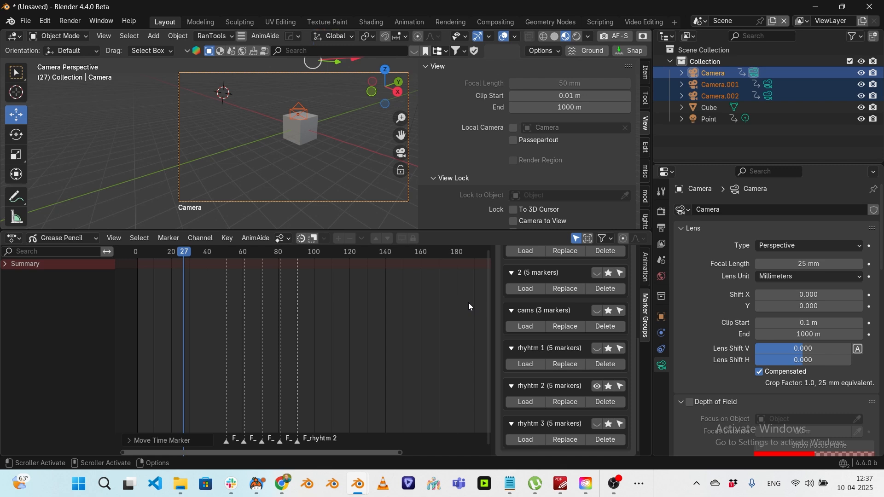
- View the markers in the Shape Key Editor and Dope Sheet modes, and change the editor to Timeline
click(87, 239)
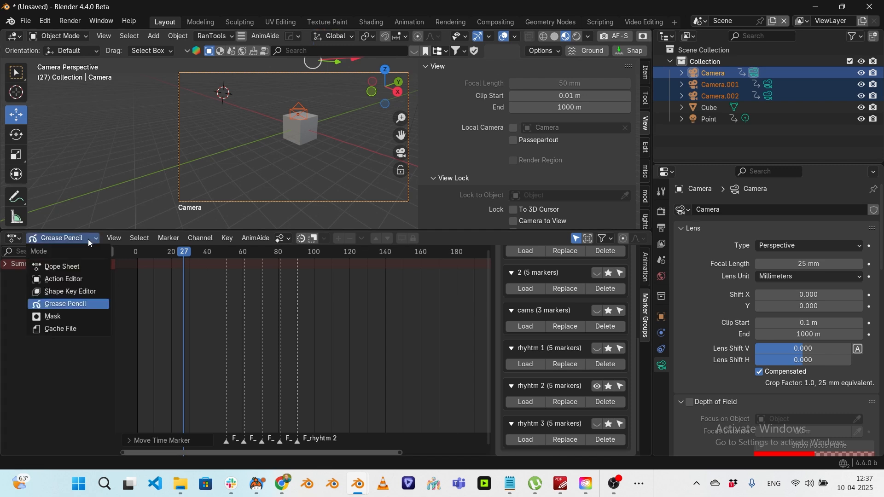
click(84, 293)
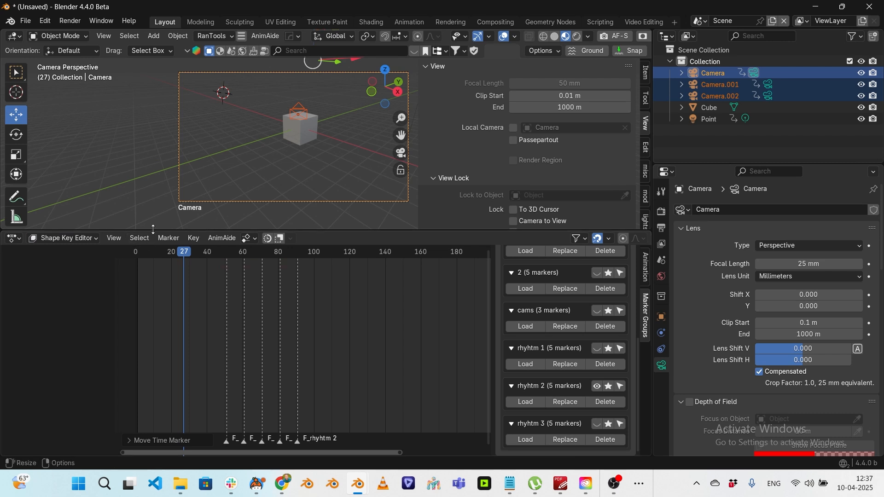
click(94, 238)
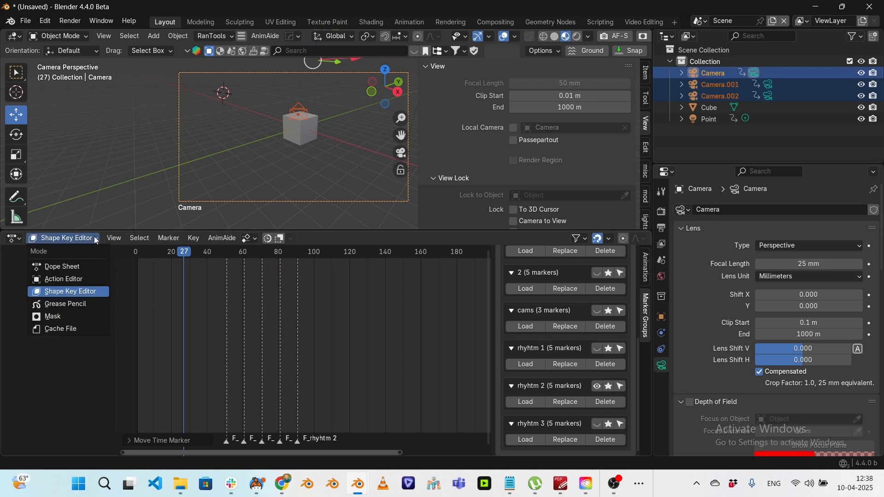
click(89, 267)
click(14, 238)
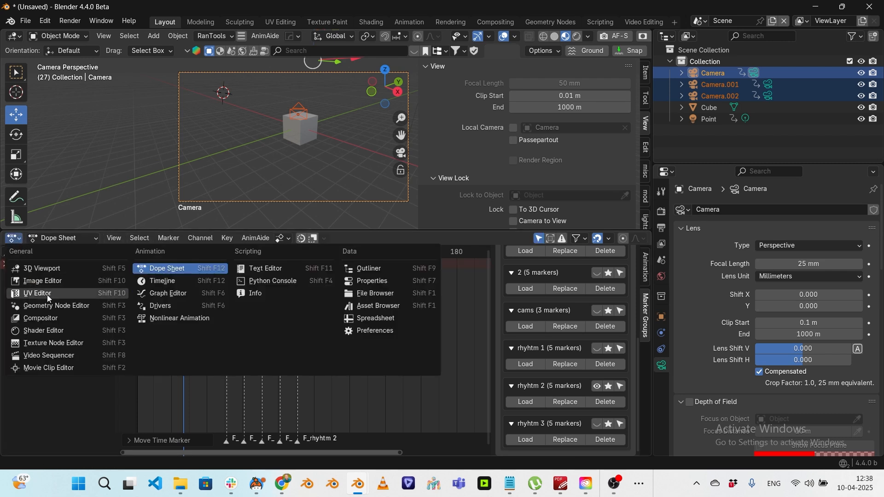
click(162, 281)
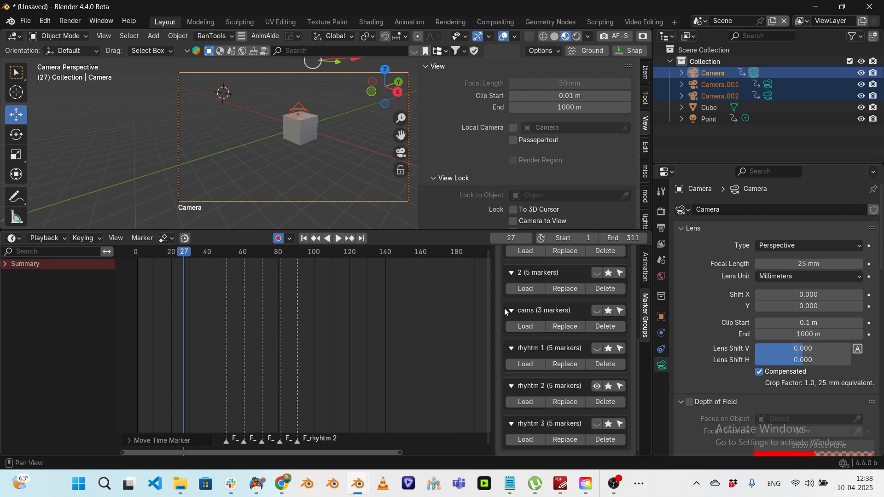